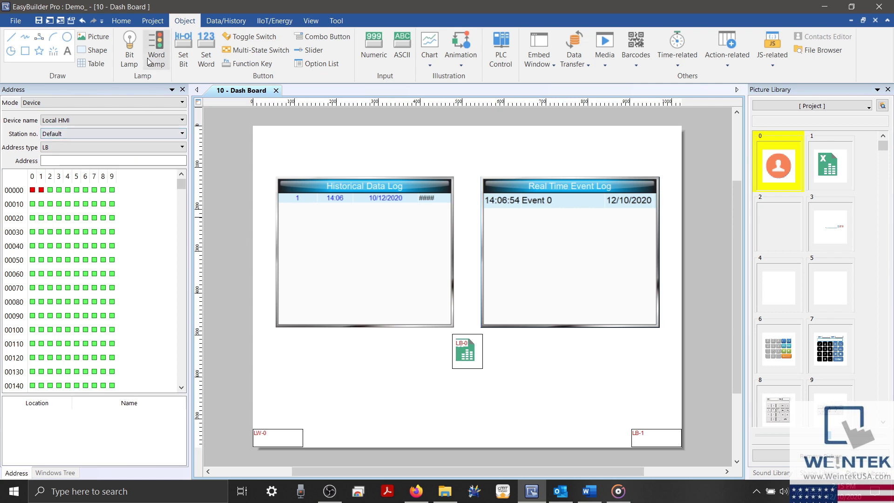
# Step: Turn on the e-mail function in System Parameter Settings
pyautogui.click(121, 21)
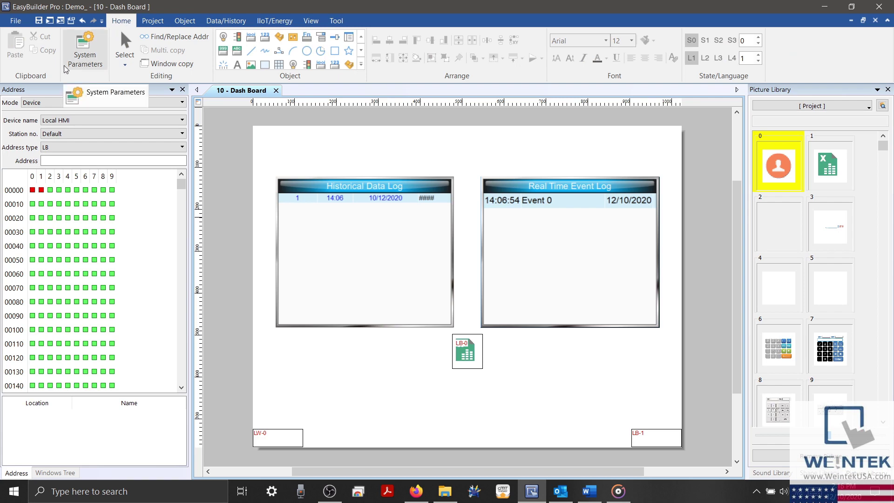
pyautogui.click(79, 68)
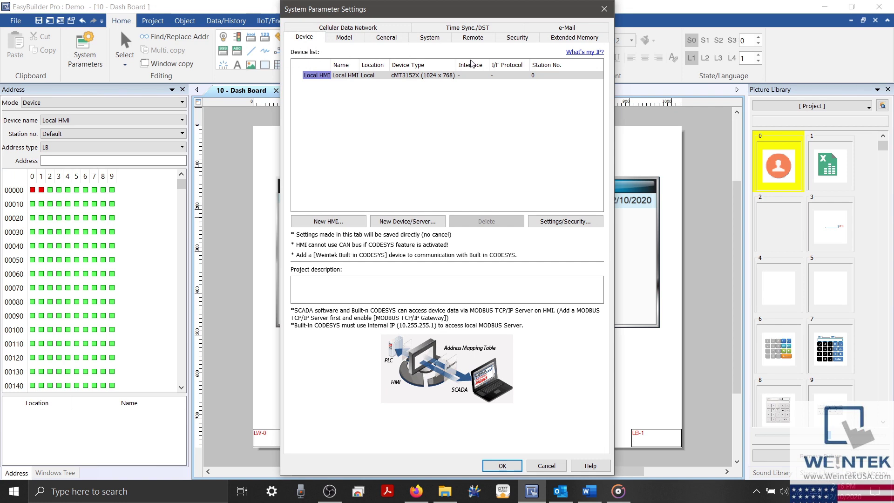
pyautogui.click(538, 28)
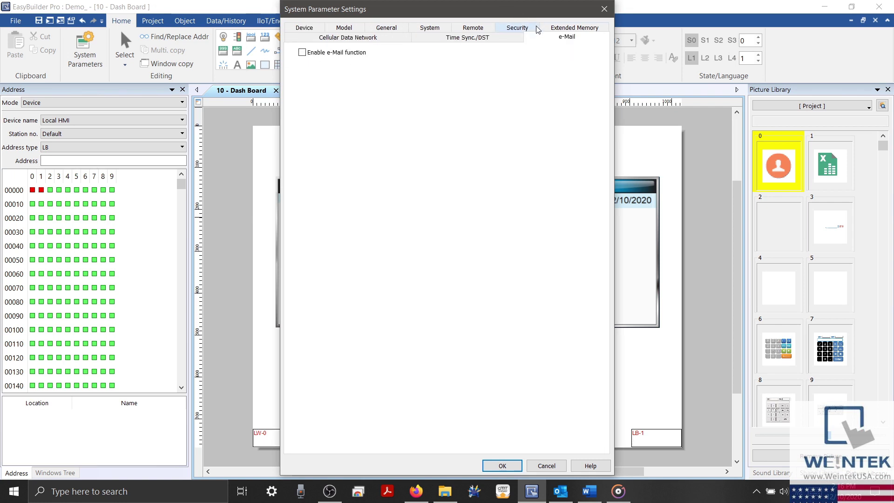
pyautogui.click(303, 52)
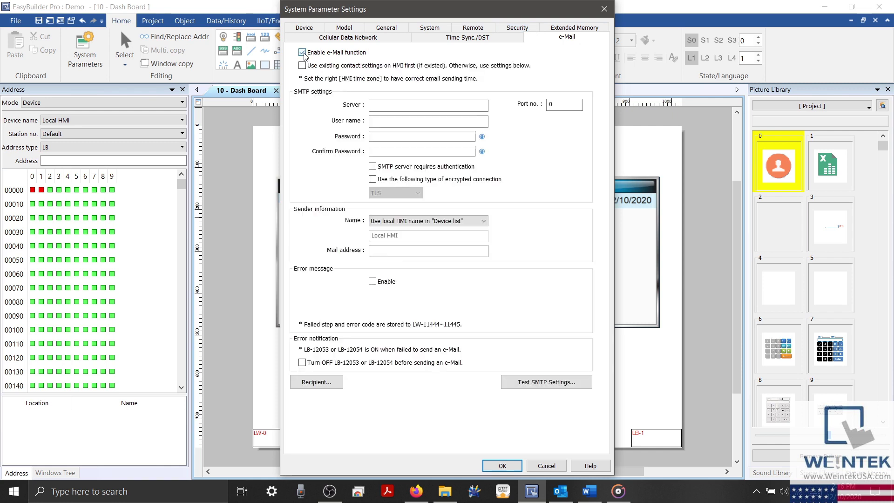
# Step: Enter SMTP server smtp.gmail.com with port 587, authentication and TLS, then open Contacts
pyautogui.click(387, 103)
pyautogui.click(387, 104)
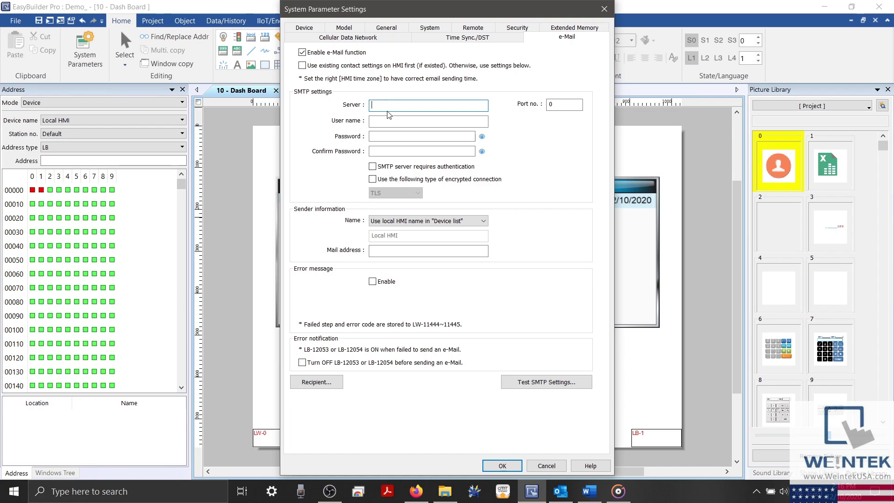
pyautogui.write('smtp.gmail.com')
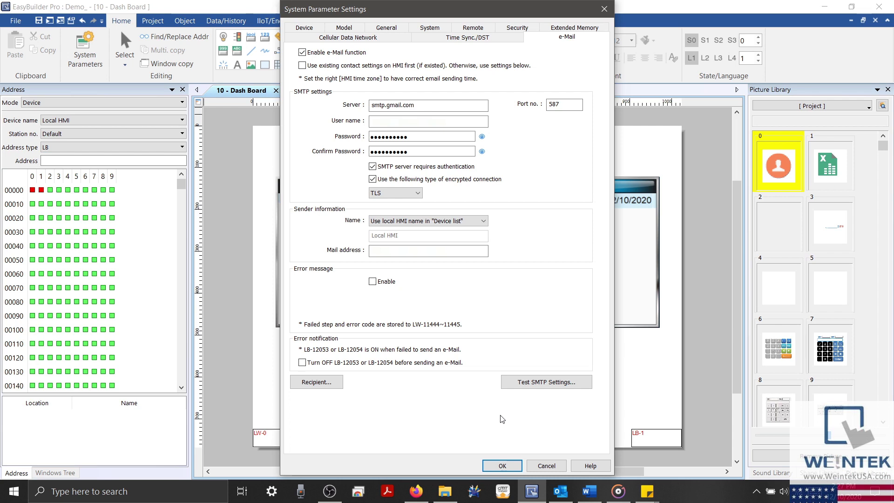
pyautogui.click(323, 390)
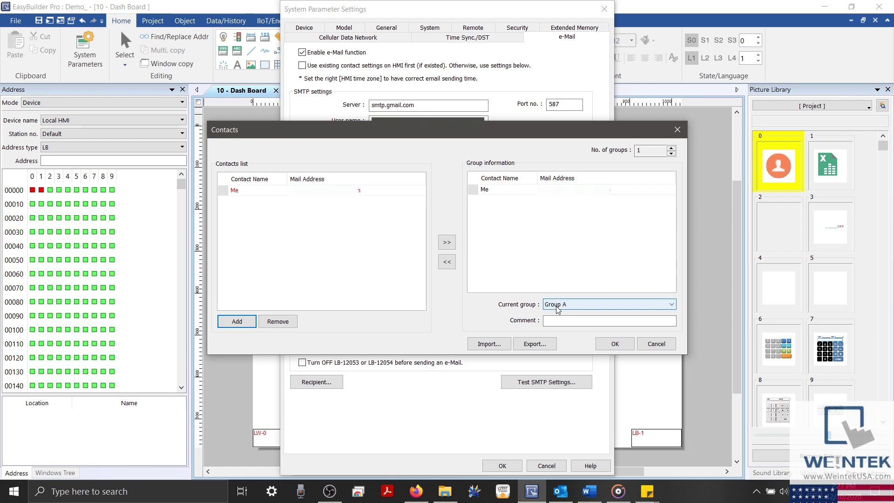
# Step: Keep the Me contact in Group A, close Contacts, and start Test SMTP Settings
pyautogui.click(615, 344)
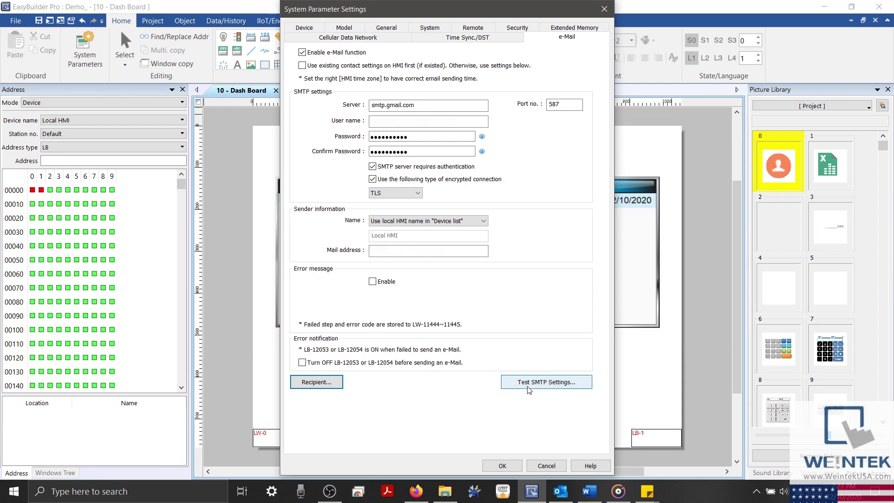
pyautogui.click(558, 383)
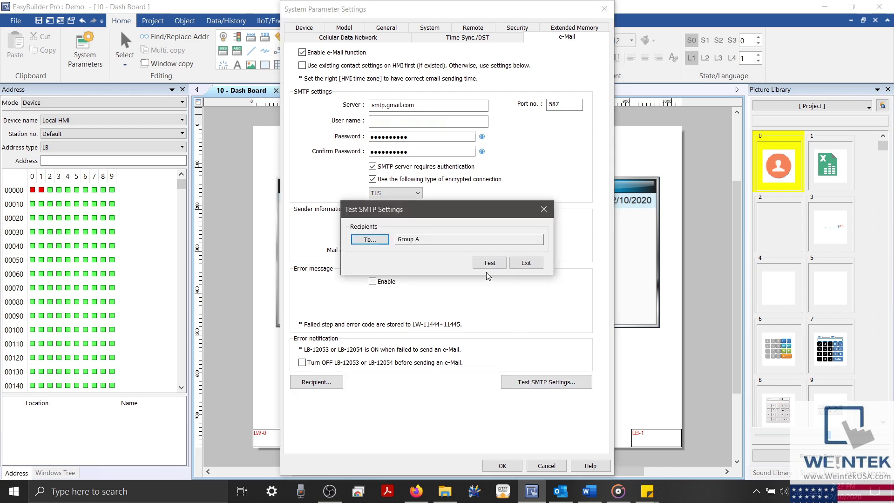
# Step: Send a successful SMTP test to Group A and save System Parameter Settings
pyautogui.click(490, 265)
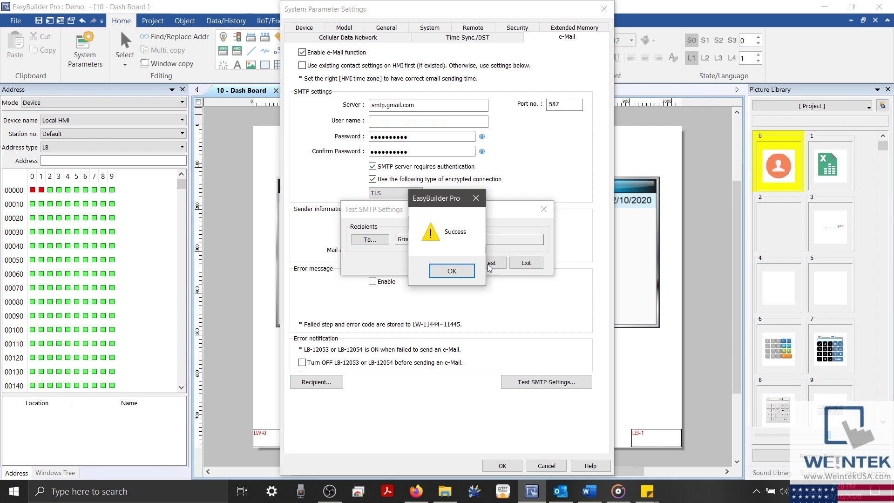
pyautogui.click(451, 271)
pyautogui.click(524, 262)
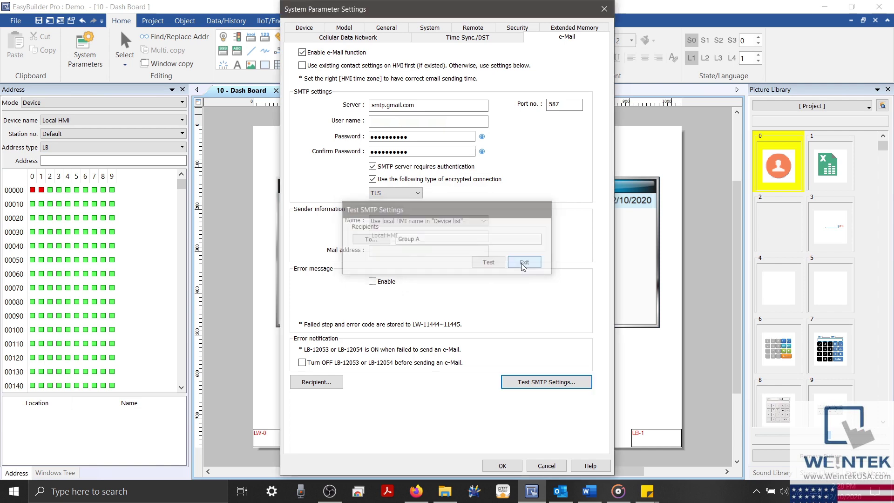
pyautogui.click(521, 464)
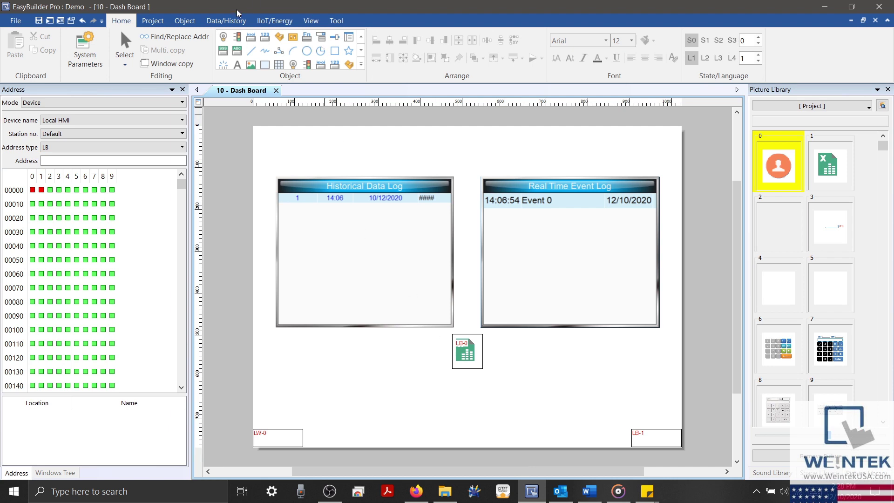
# Step: Open Backup (Global) listing the Data Sampling and Event log entries triggered by LB-0
pyautogui.click(227, 20)
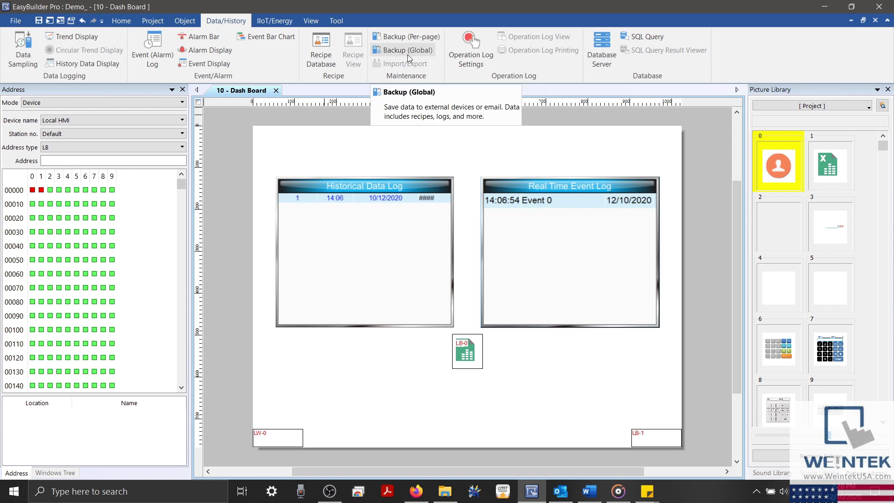
pyautogui.click(407, 55)
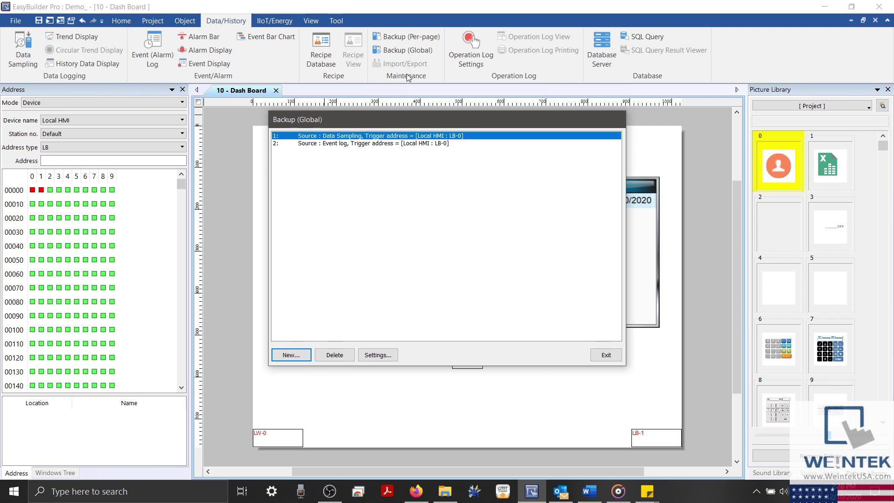
# Step: Set the Data Sampling backup position to e-Mail with Follow (set OFF when finished) ticked
pyautogui.click(398, 144)
pyautogui.click(398, 135)
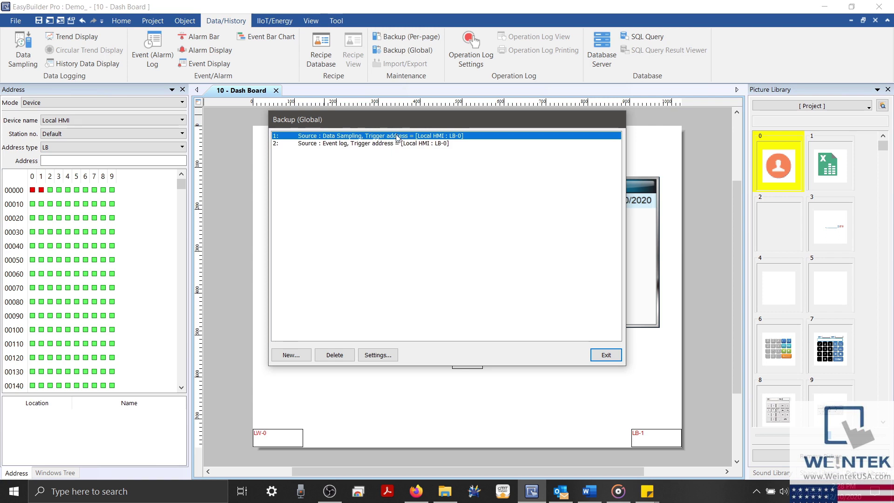
pyautogui.doubleClick(397, 136)
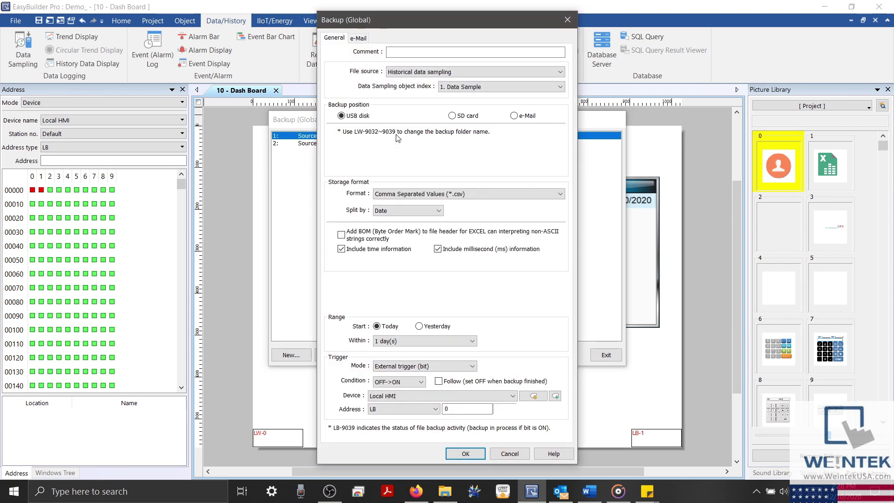
pyautogui.click(359, 38)
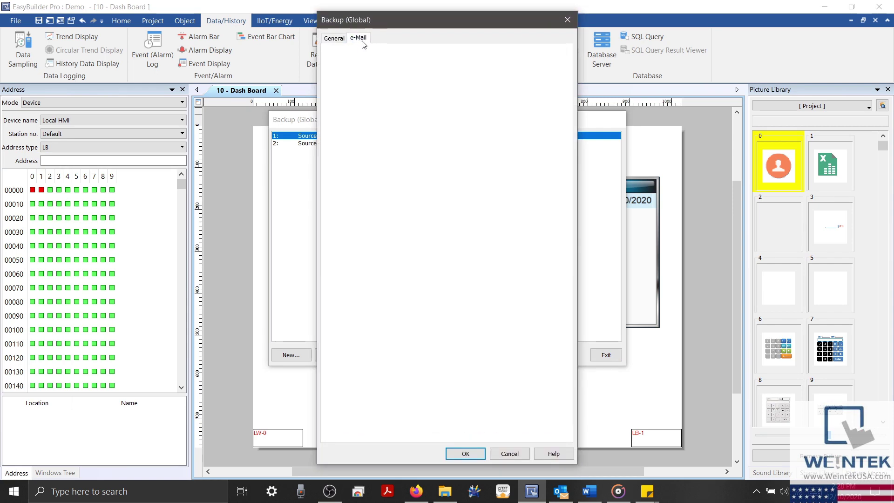
pyautogui.click(341, 39)
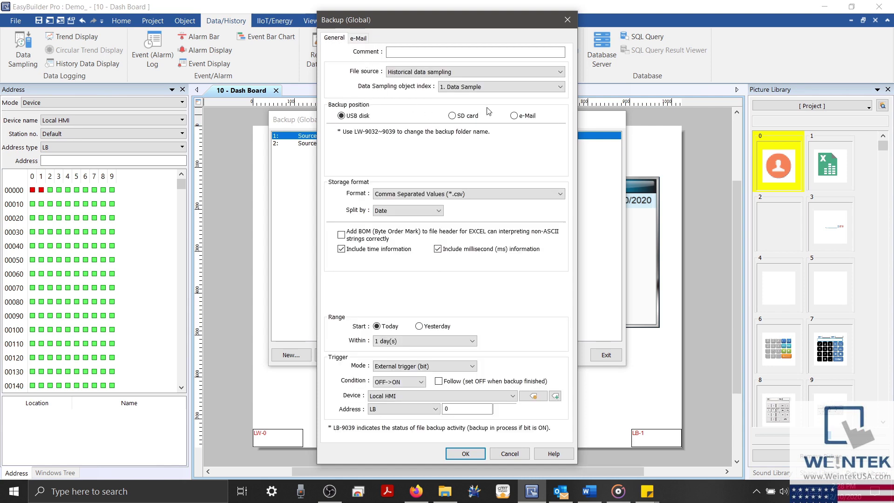
pyautogui.click(515, 117)
pyautogui.click(439, 382)
pyautogui.click(359, 42)
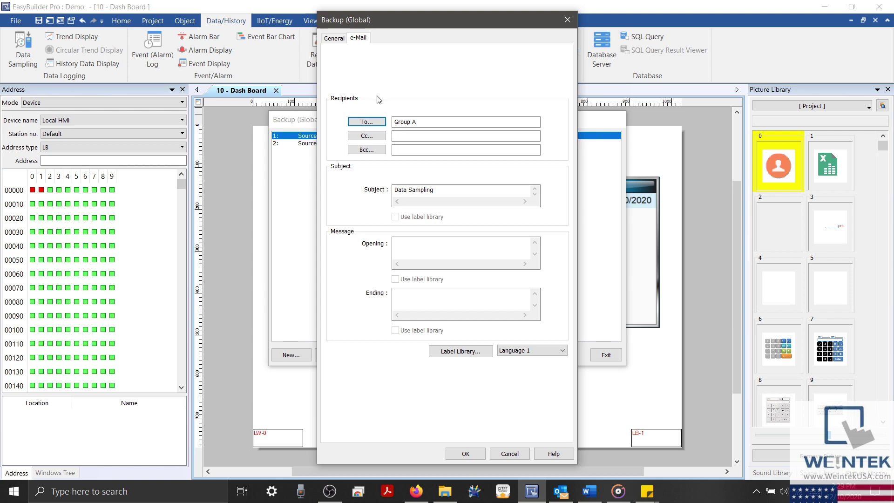
# Step: Keep Group A as recipients and subject 'Data Sampling', then save the backup settings
pyautogui.click(370, 124)
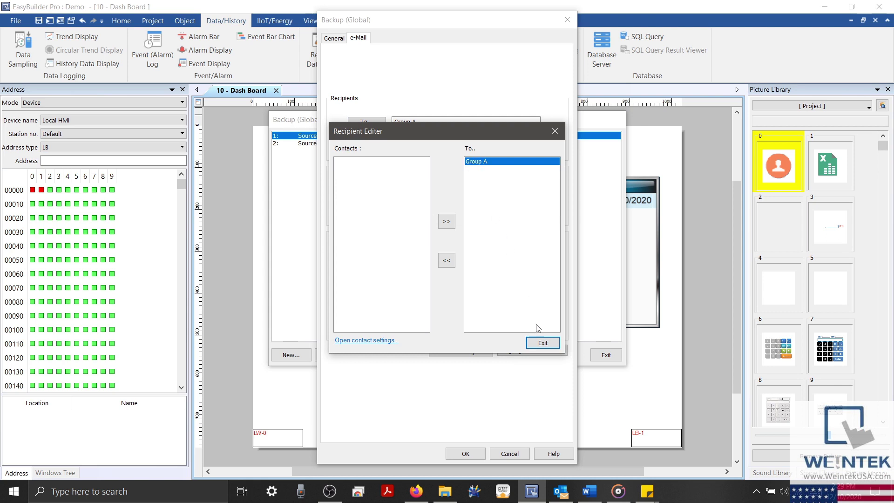
pyautogui.click(542, 343)
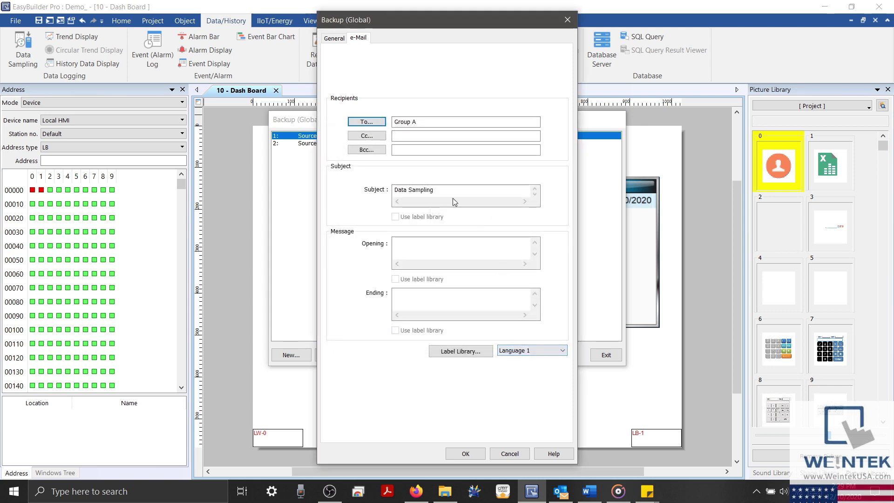
pyautogui.moveTo(455, 193); pyautogui.dragTo(386, 194)
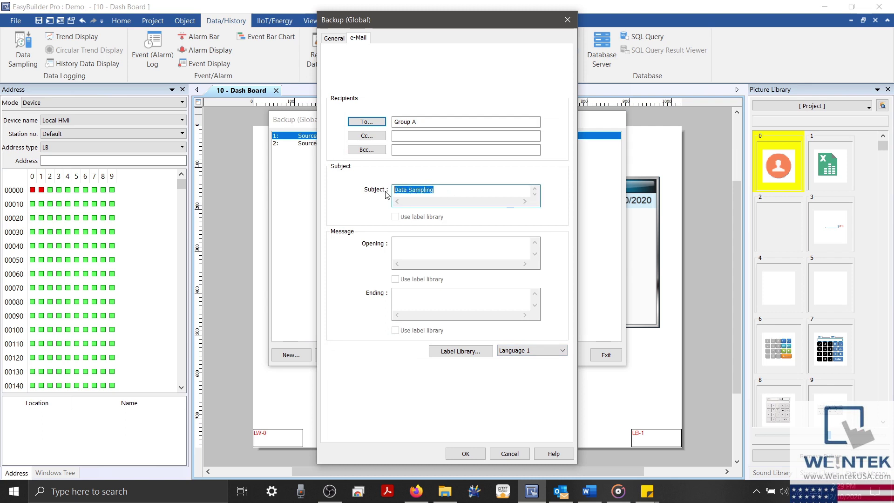
pyautogui.hotkey('ctrl', 'x')
pyautogui.hotkey('ctrl', 'v')
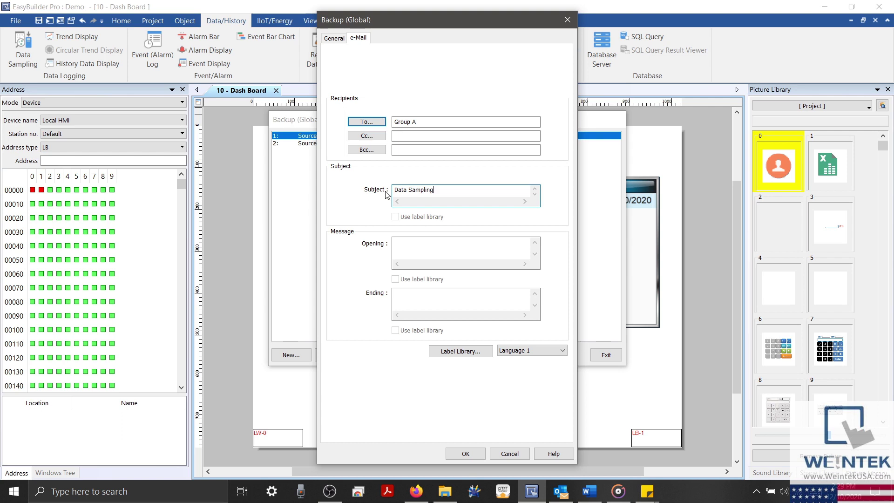
pyautogui.click(456, 459)
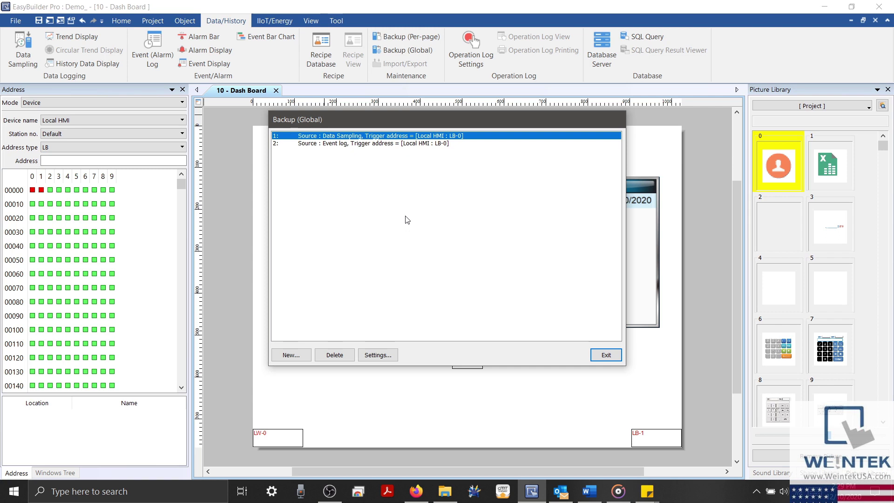
pyautogui.click(345, 143)
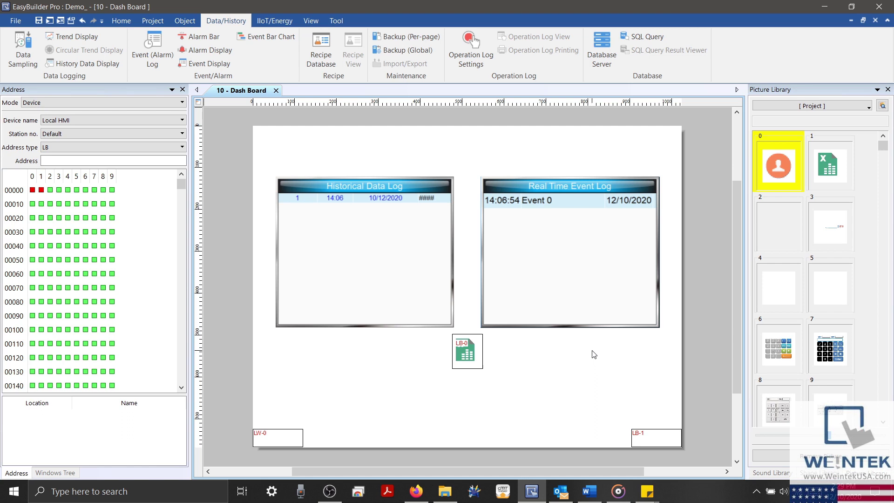
# Step: Bring up the object insertion tools above the 10 - Dash Board screen
pyautogui.click(187, 22)
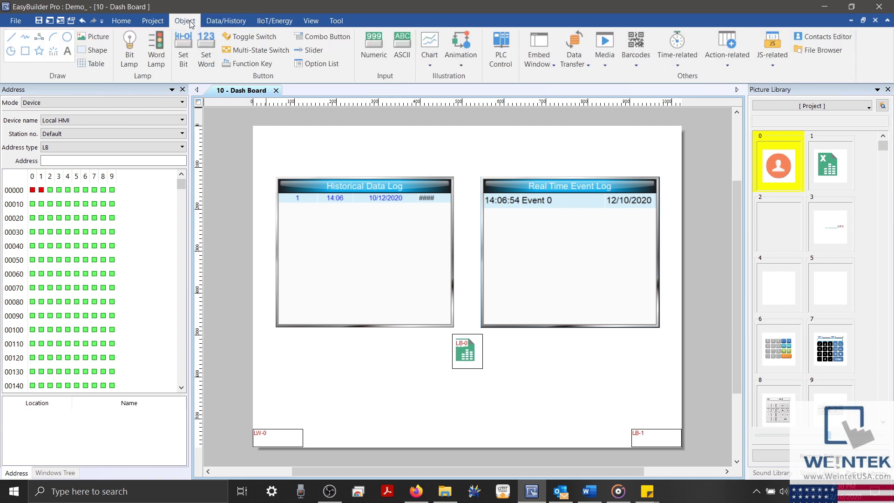
# Step: Create a new scheduler entry 'Export' that sets Local HMI bit LB 0 on
pyautogui.click(669, 63)
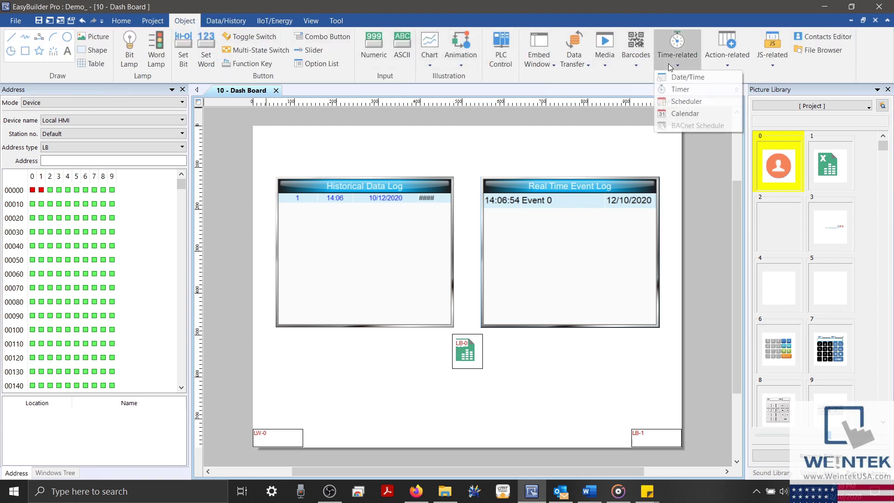
pyautogui.click(688, 102)
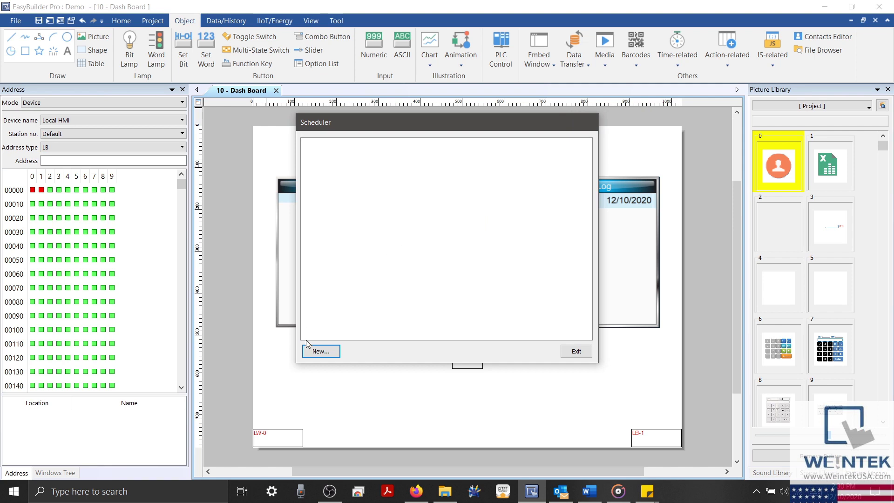
pyautogui.click(318, 353)
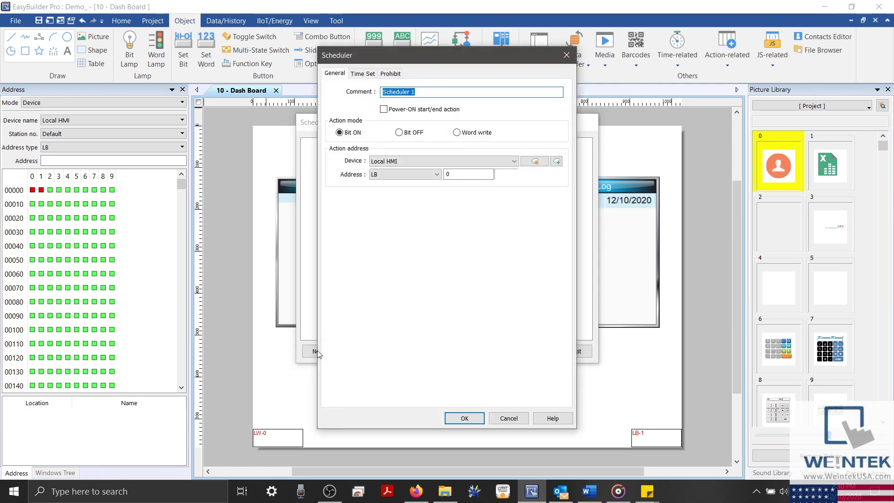
pyautogui.click(430, 92)
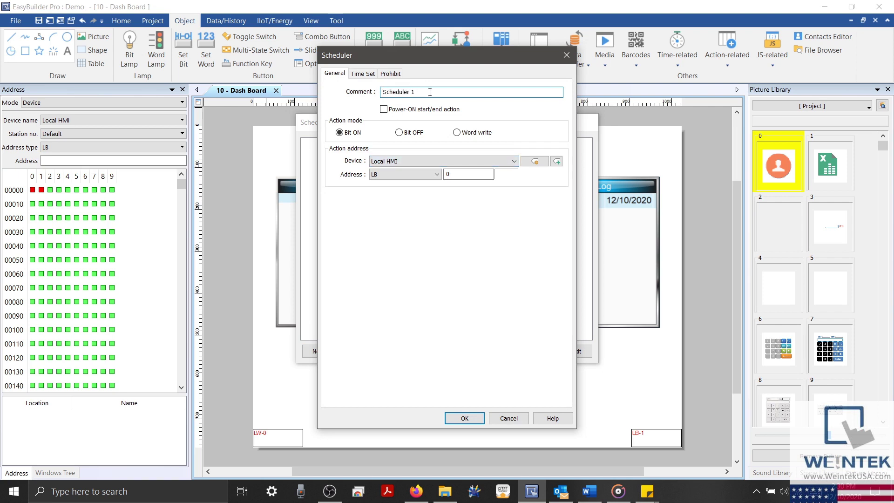
pyautogui.hotkey('ctrl', 'a')
pyautogui.write('Export')
pyautogui.doubleClick(448, 174)
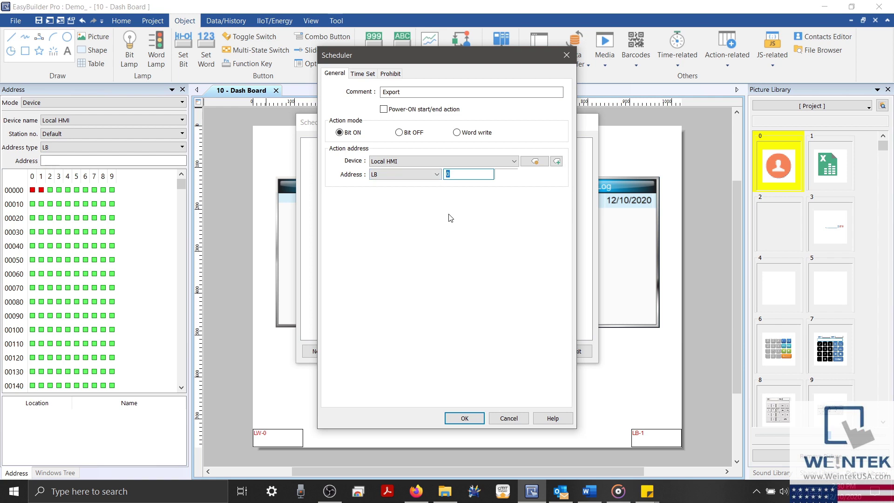
pyautogui.click(455, 174)
# Step: Give the Export schedule a constant start time of 23:59:00
pyautogui.click(366, 74)
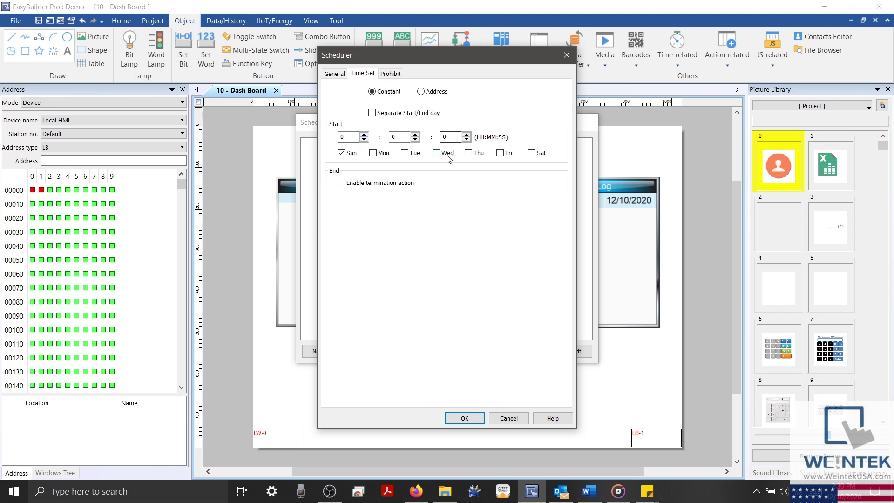
pyautogui.doubleClick(347, 136)
pyautogui.write('23')
pyautogui.doubleClick(397, 137)
pyautogui.write('59')
pyautogui.moveTo(403, 54); pyautogui.dragTo(516, 98)
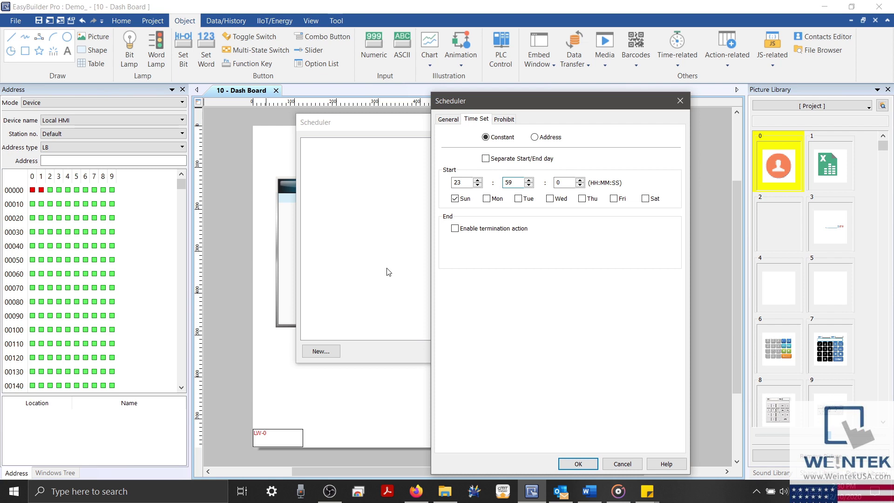
pyautogui.click(534, 137)
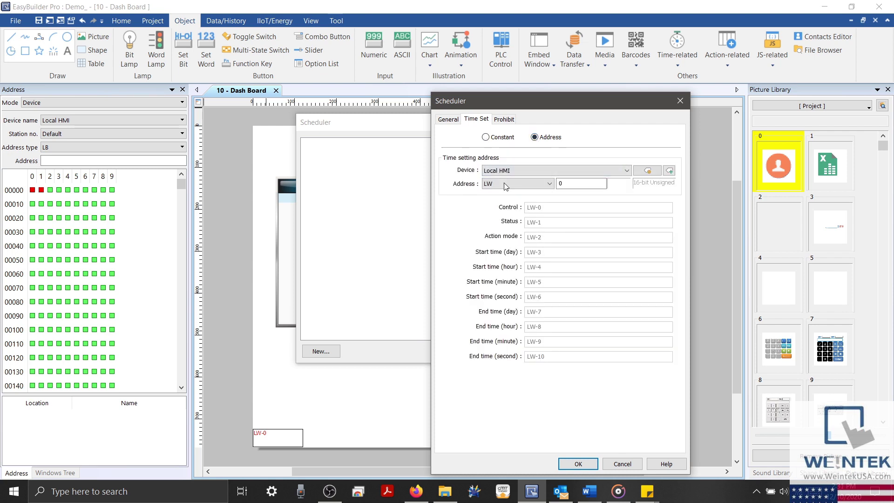
pyautogui.click(486, 137)
pyautogui.doubleClick(461, 182)
pyautogui.write('2')
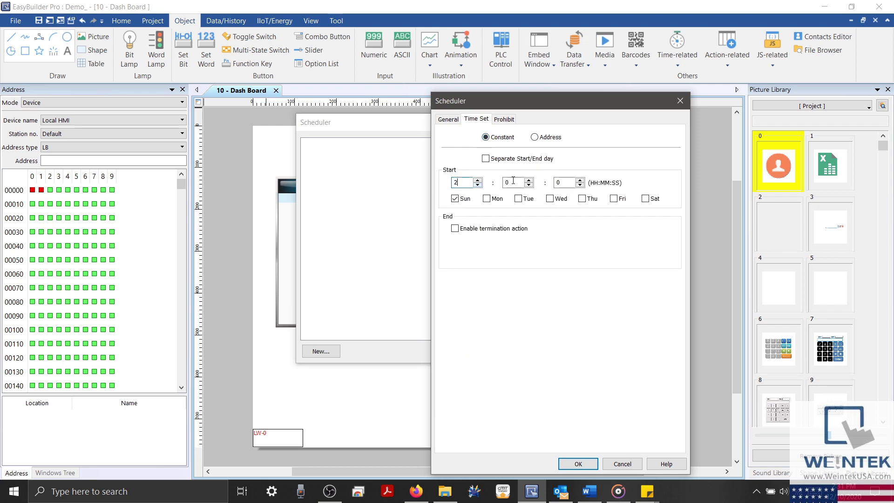
pyautogui.write('3')
pyautogui.doubleClick(513, 182)
pyautogui.write('59')
# Step: Run the schedule every day Sunday through Saturday and close the scheduler list
pyautogui.click(490, 200)
pyautogui.click(521, 200)
pyautogui.click(560, 200)
pyautogui.click(582, 199)
pyautogui.click(613, 199)
pyautogui.click(649, 201)
pyautogui.click(579, 463)
pyautogui.click(590, 355)
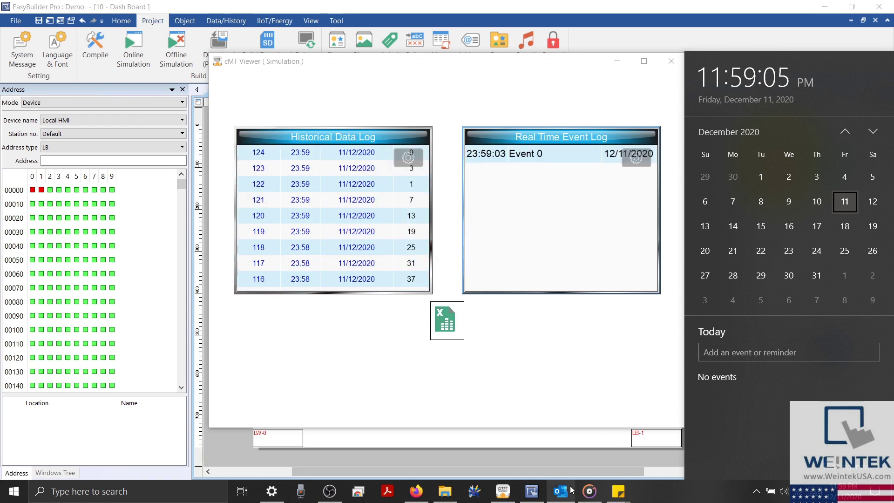
# Step: Check Outlook's Other tab for the Data Sampling e-mail with Data_20201211.csv, then minimize Outlook
pyautogui.moveTo(561, 491)
pyautogui.click(559, 453)
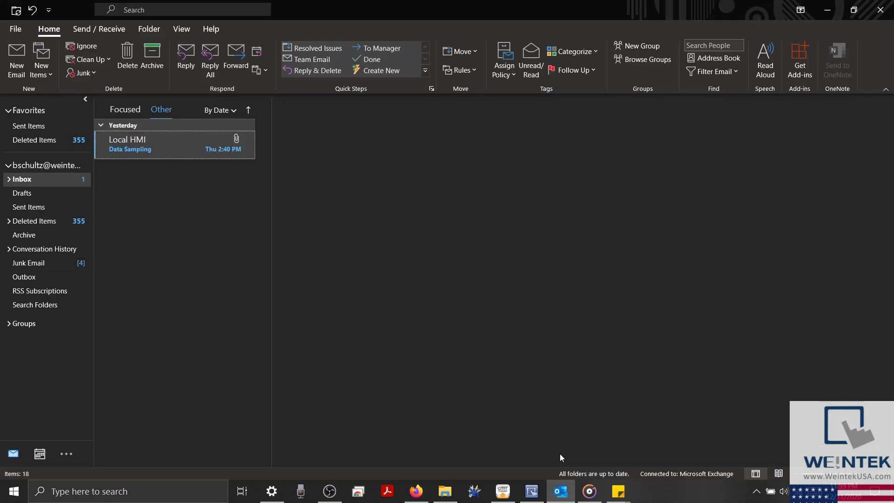
pyautogui.click(124, 109)
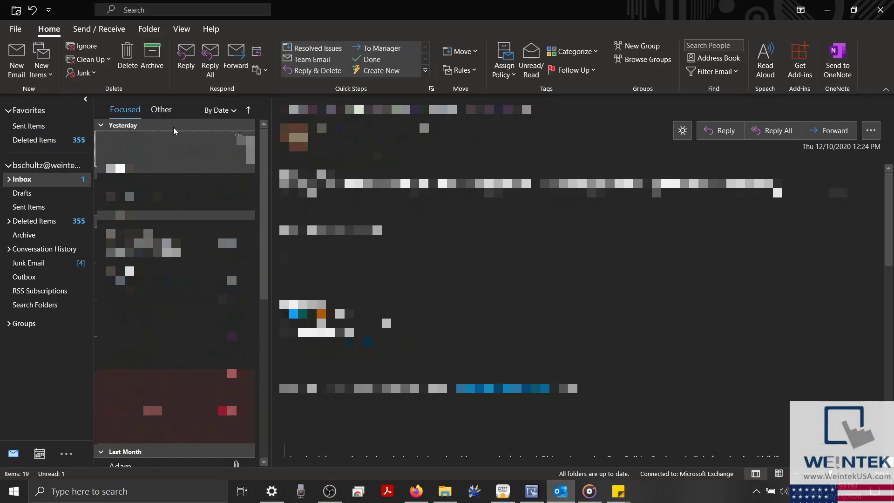
pyautogui.click(161, 110)
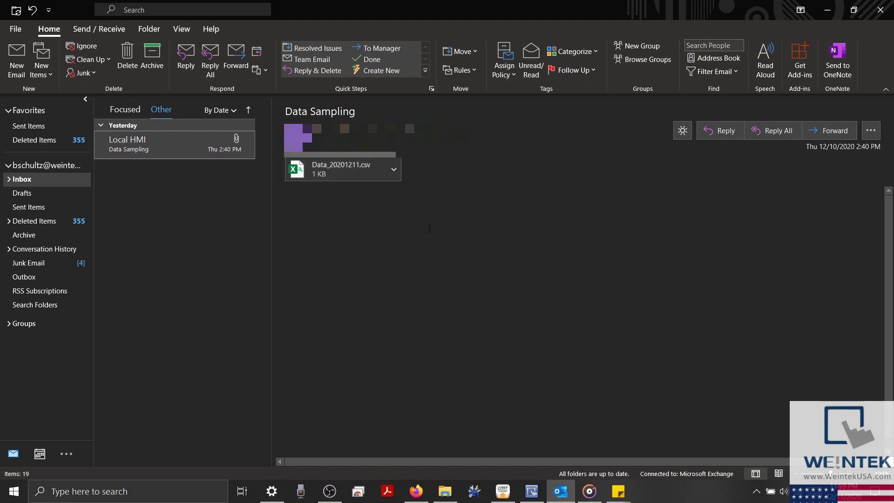
pyautogui.click(822, 5)
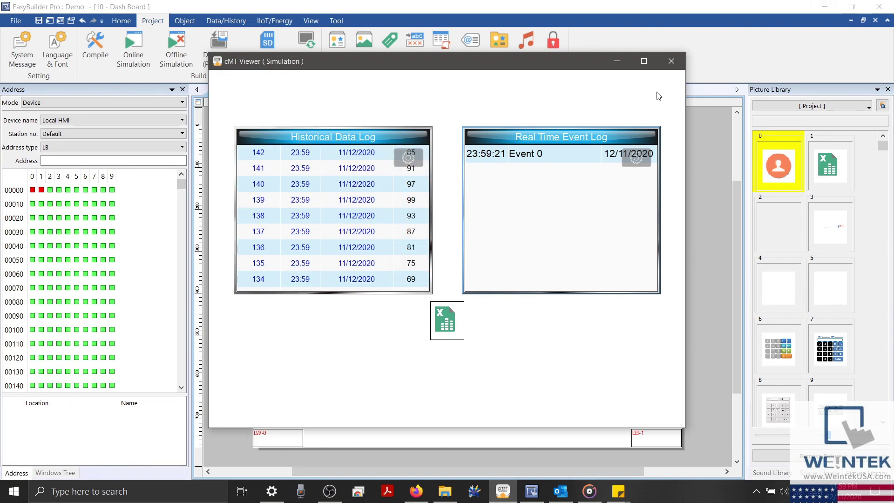
# Step: Close the cMT Viewer simulation window to return to the Dash Board editor
pyautogui.click(671, 65)
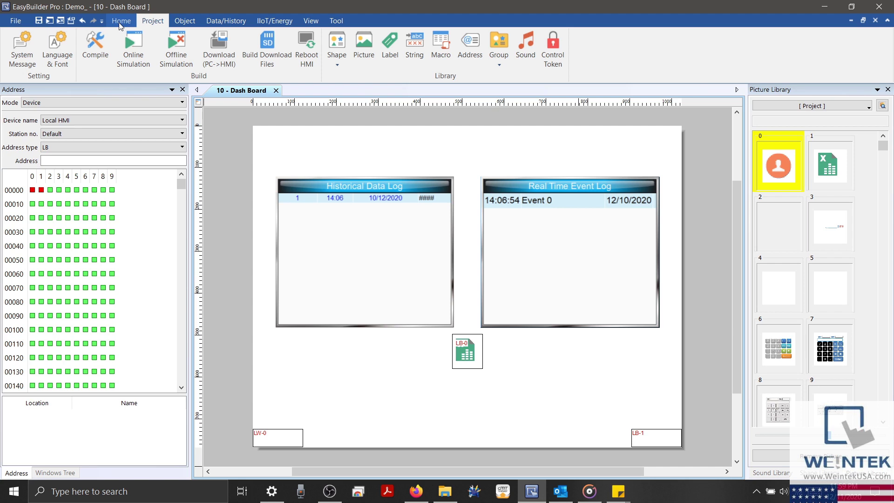
pyautogui.click(193, 21)
pyautogui.click(228, 22)
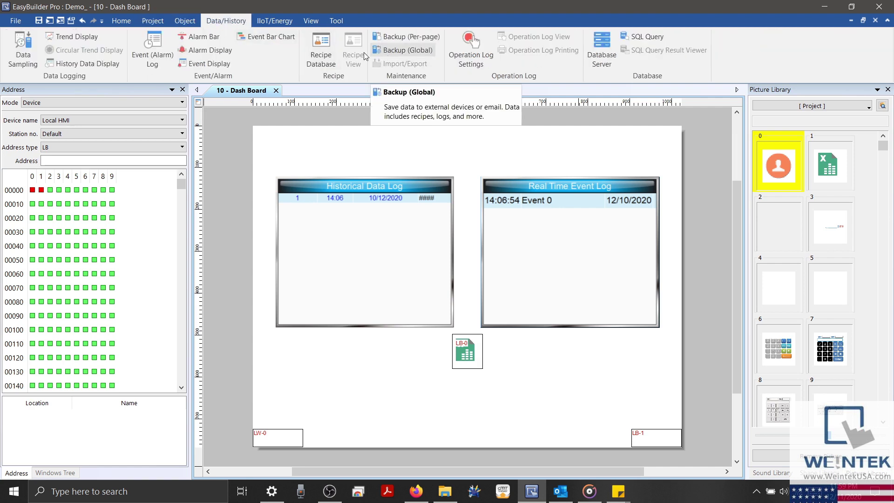
pyautogui.click(185, 20)
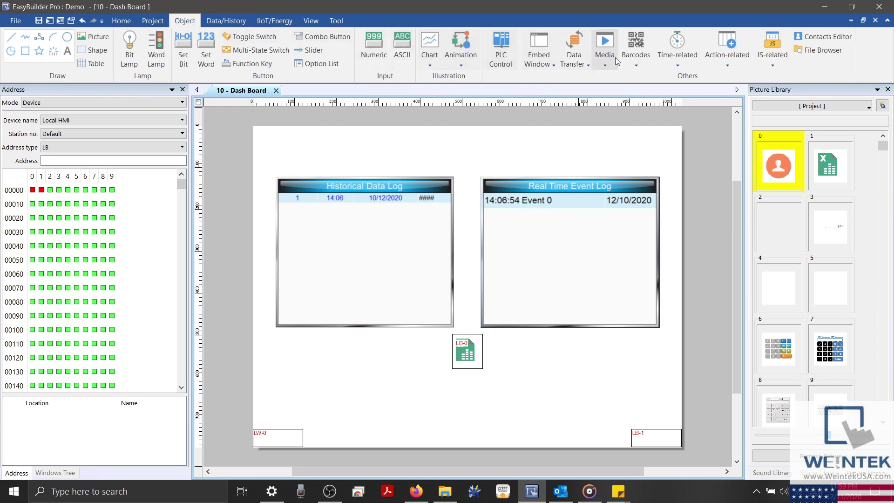
pyautogui.click(670, 64)
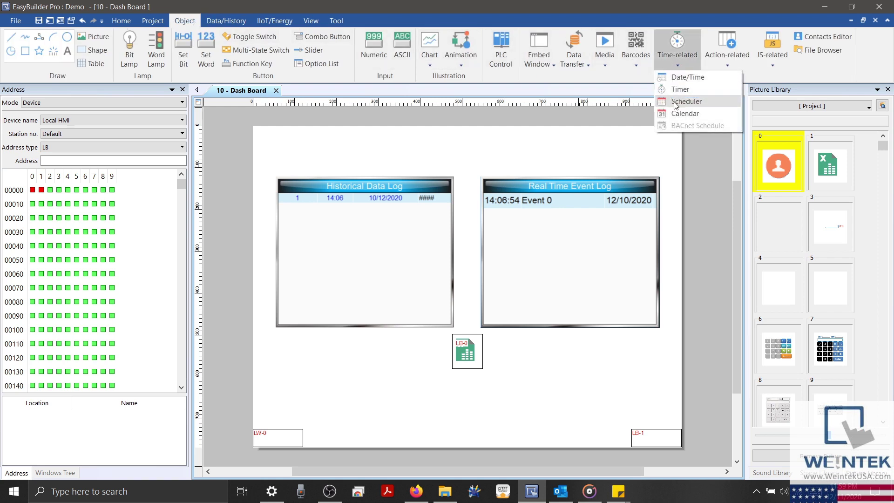
pyautogui.click(722, 58)
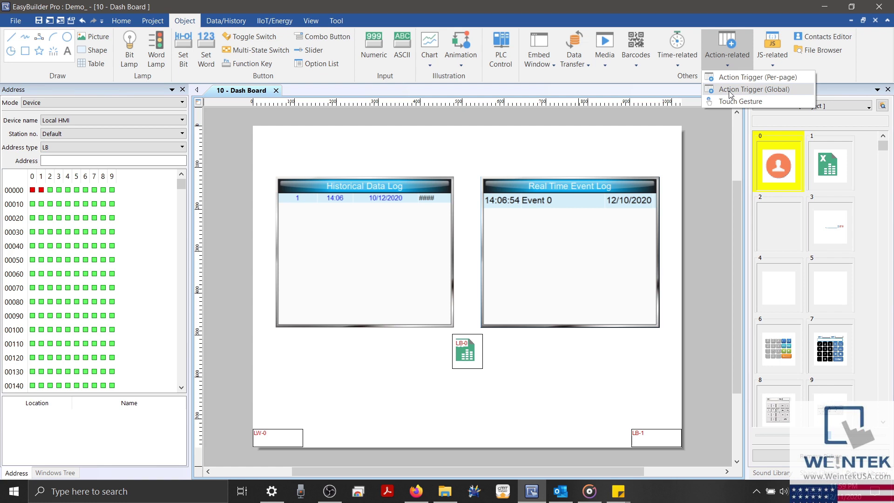
pyautogui.click(589, 88)
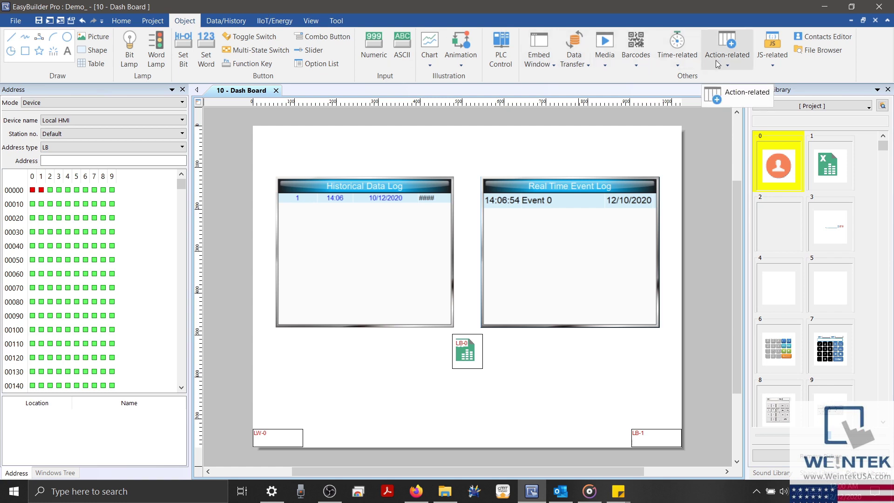
# Step: Start a new global action trigger from Object > Action-related > Action Trigger (Global)
pyautogui.click(716, 60)
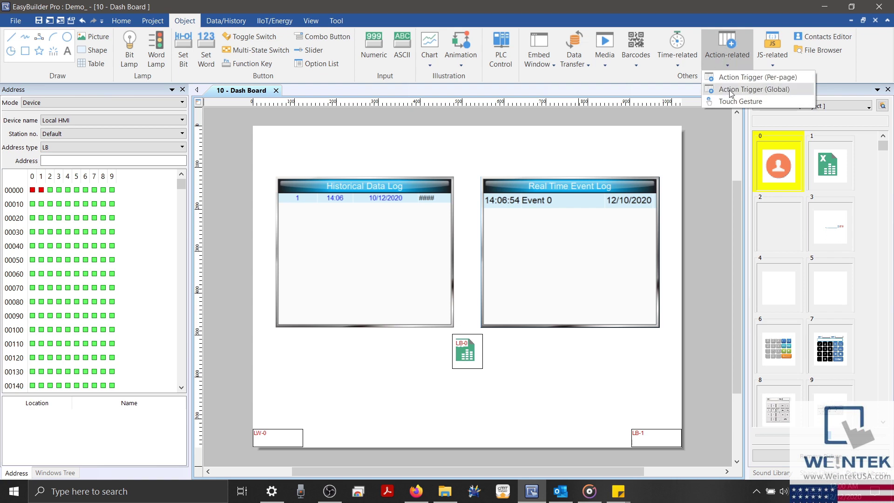
pyautogui.click(771, 93)
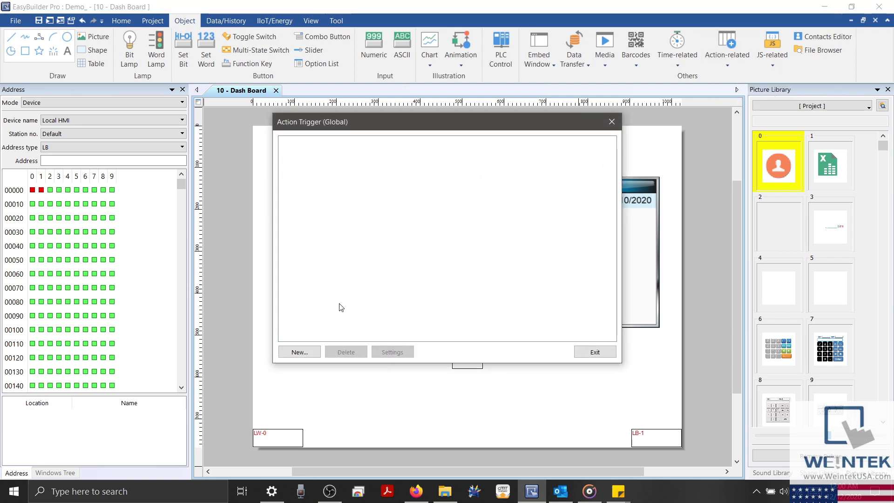
pyautogui.click(307, 356)
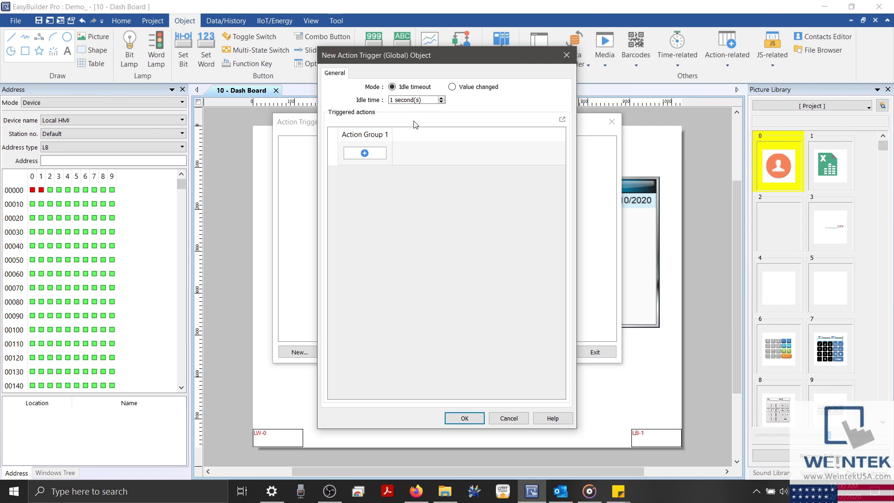
# Step: Make the trigger fire on a value change of bit LB 0 going OFF -> ON
pyautogui.click(452, 88)
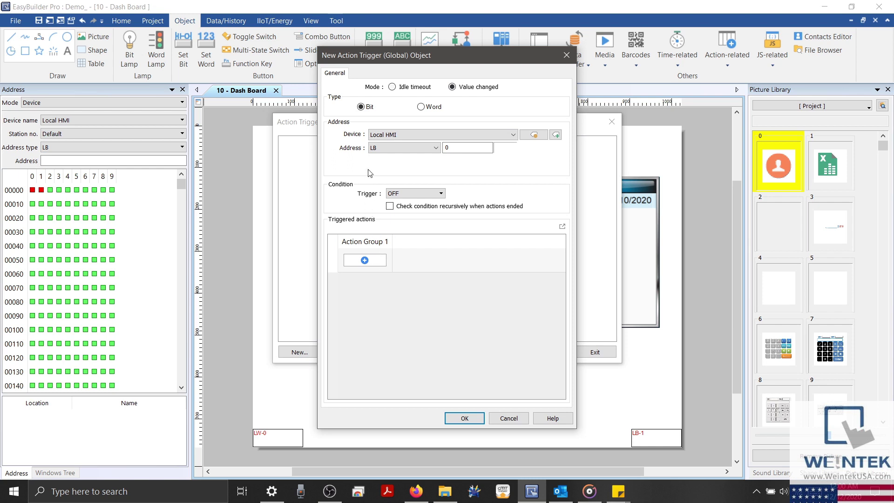
pyautogui.click(451, 148)
pyautogui.doubleClick(446, 148)
pyautogui.click(441, 194)
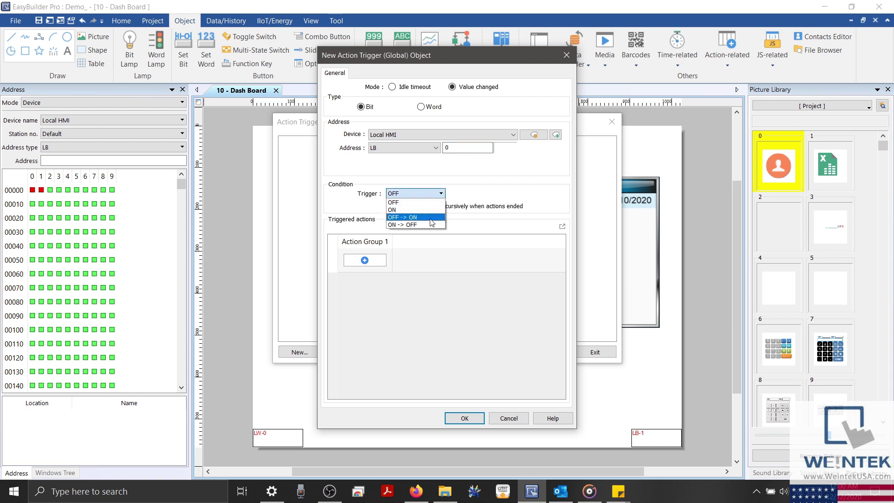
pyautogui.click(435, 213)
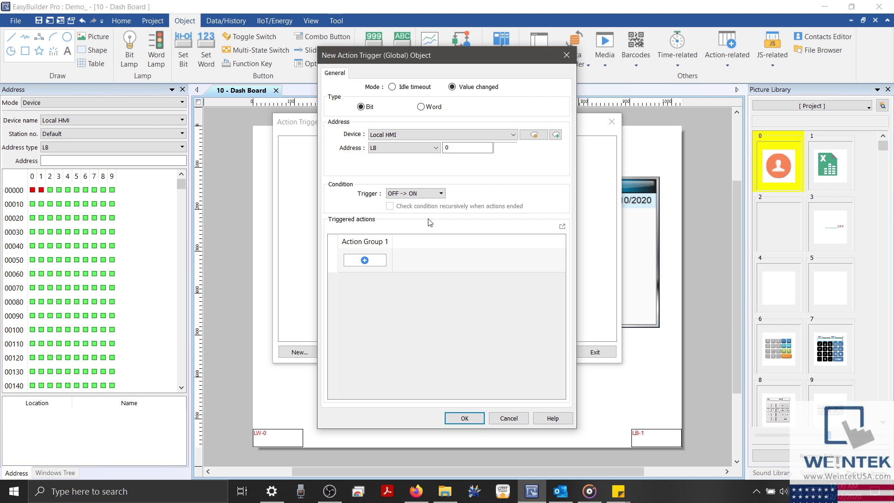
# Step: Add a 10000 ms Delay action to Action Group 1
pyautogui.click(373, 261)
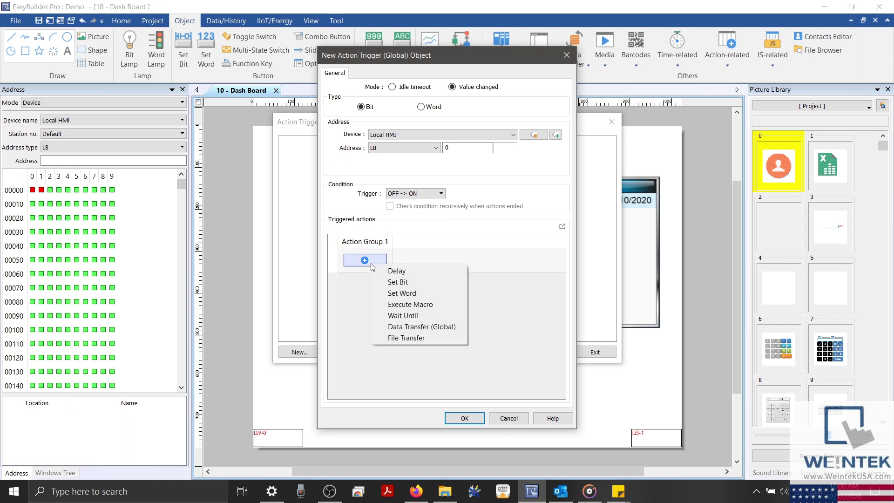
pyautogui.click(386, 271)
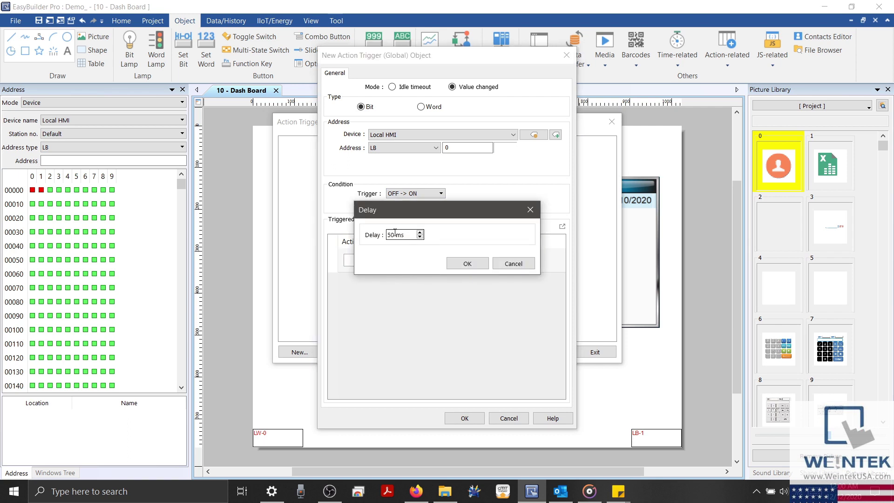
pyautogui.write('10000')
pyautogui.click(454, 265)
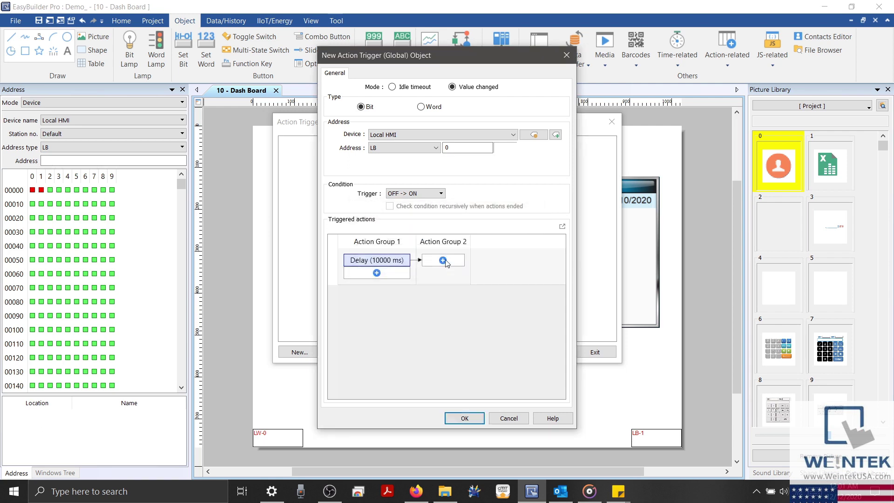
pyautogui.click(445, 260)
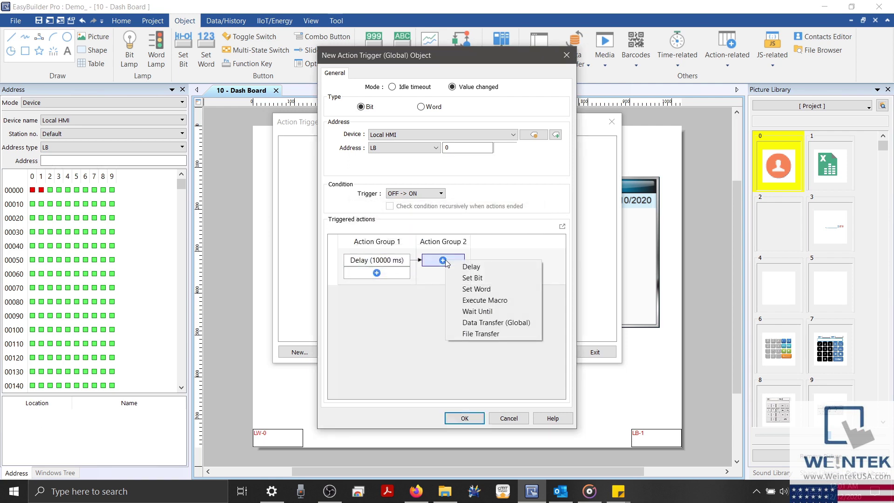
# Step: Add a File Transfer Upload to FTP host 192.168.100.10 with the FTP username and password
pyautogui.click(480, 334)
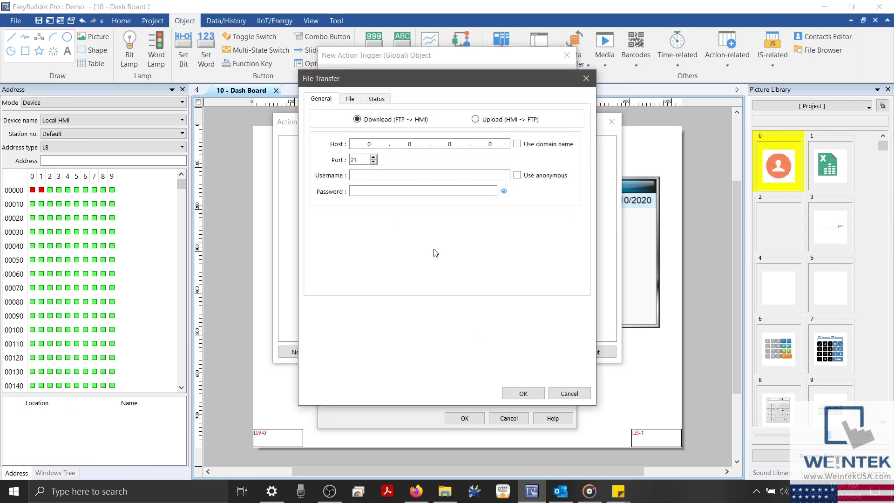
pyautogui.click(475, 120)
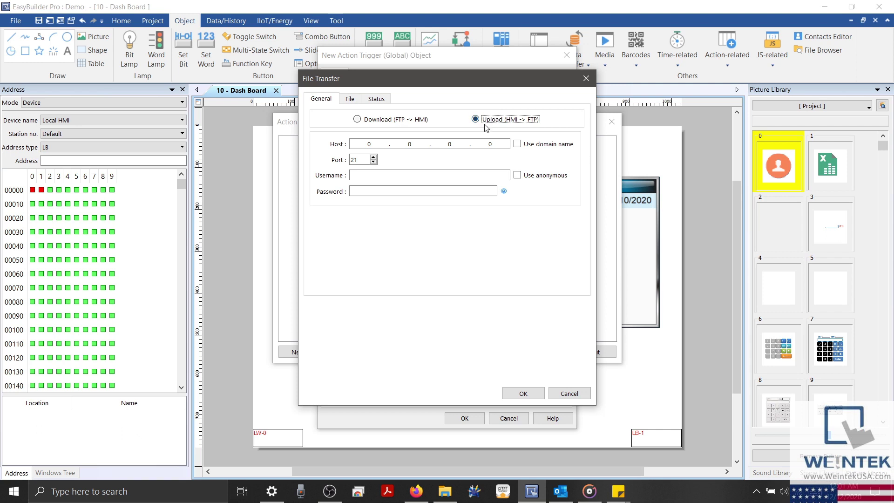
pyautogui.click(355, 143)
pyautogui.write('192.168.100.10')
pyautogui.click(366, 175)
pyautogui.write('Client')
pyautogui.click(366, 187)
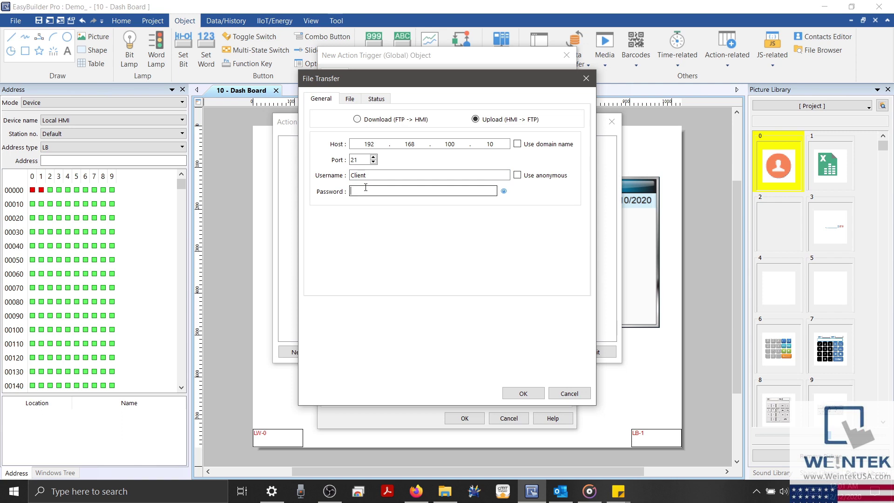
pyautogui.write('123456')
# Step: Read both the HMI and FTP file paths from address LW-1
pyautogui.click(350, 98)
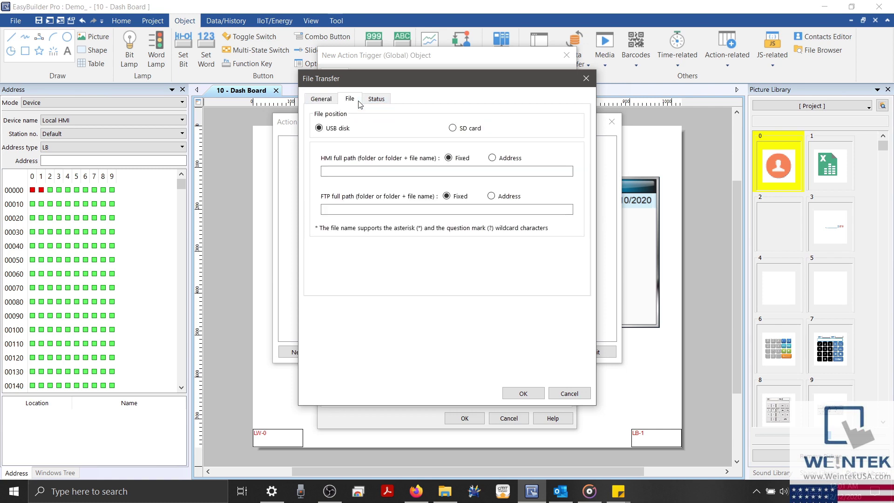
pyautogui.click(492, 158)
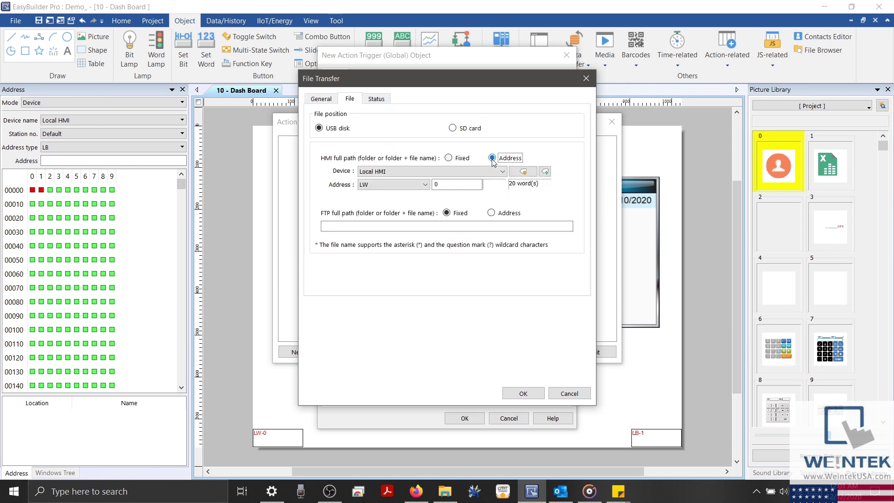
pyautogui.click(491, 213)
pyautogui.doubleClick(438, 185)
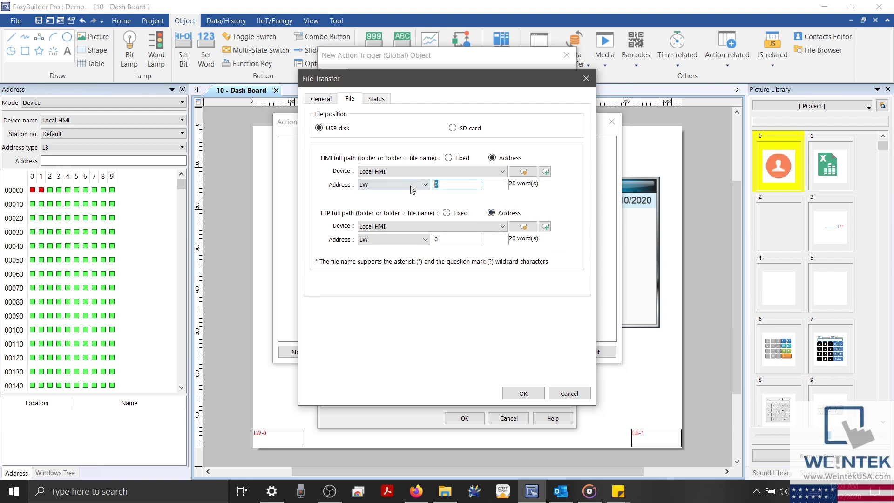
pyautogui.write('1')
pyautogui.doubleClick(442, 240)
pyautogui.write('1')
# Step: Report transfer results to LW-21 and confirm the File Transfer action
pyautogui.click(375, 100)
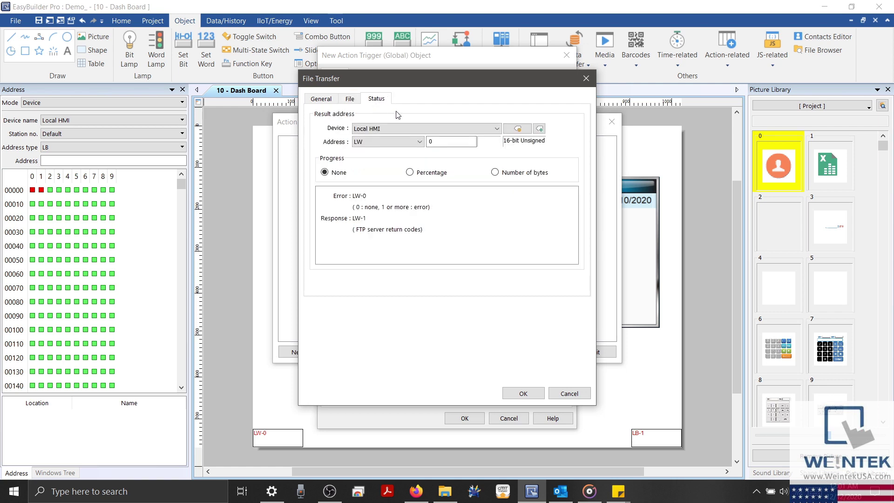
pyautogui.doubleClick(431, 141)
pyautogui.write('21')
pyautogui.click(531, 391)
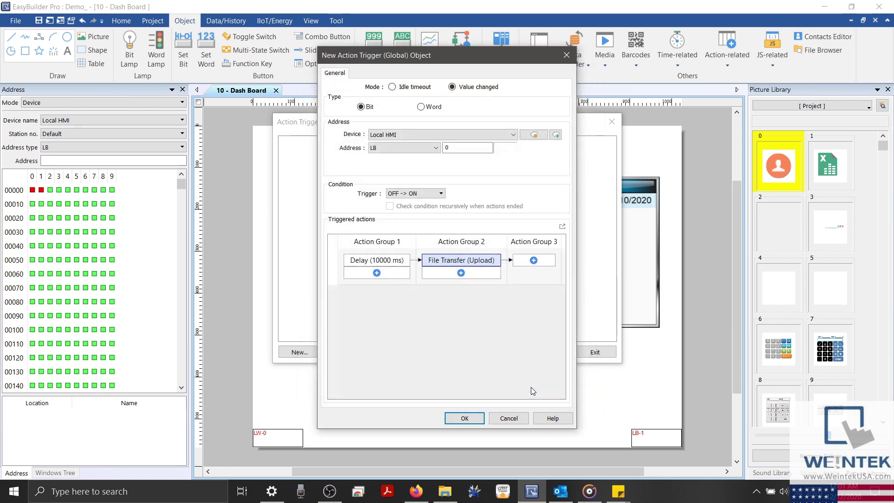
# Step: Save the LB-0 global action trigger and create a new macro_0 in Macro Manager
pyautogui.click(479, 419)
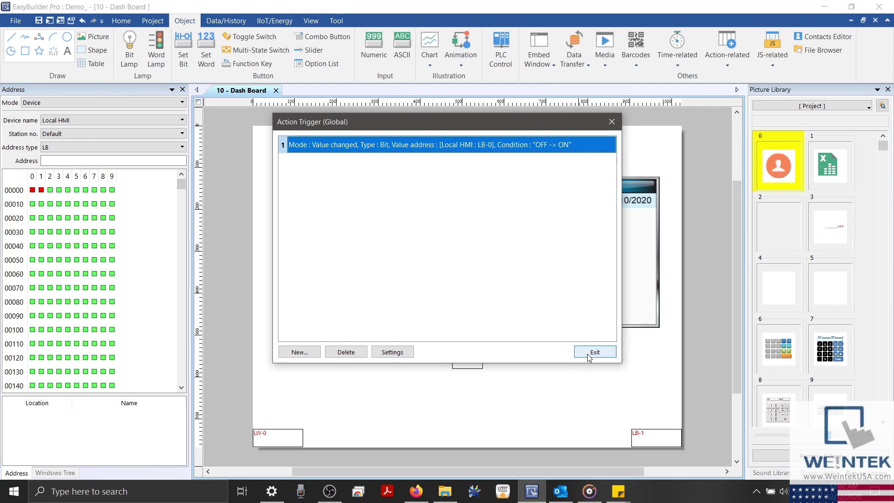
pyautogui.click(594, 352)
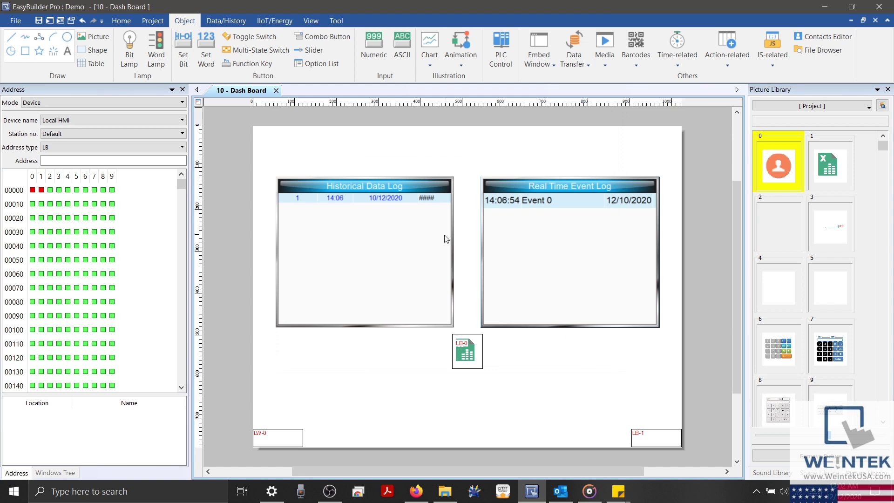
pyautogui.click(166, 23)
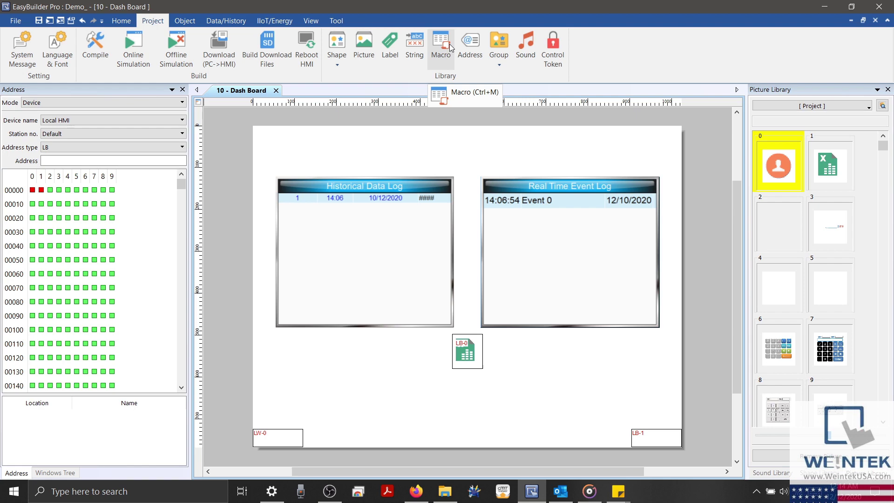
pyautogui.click(449, 44)
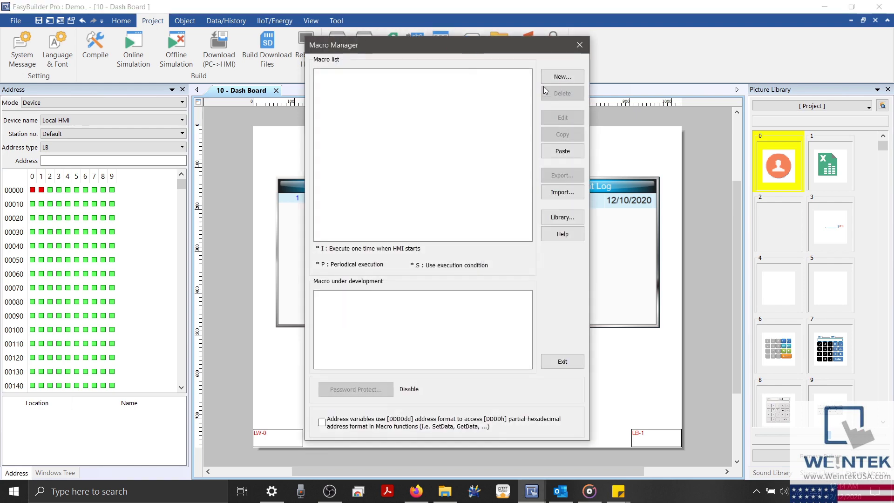
pyautogui.click(555, 76)
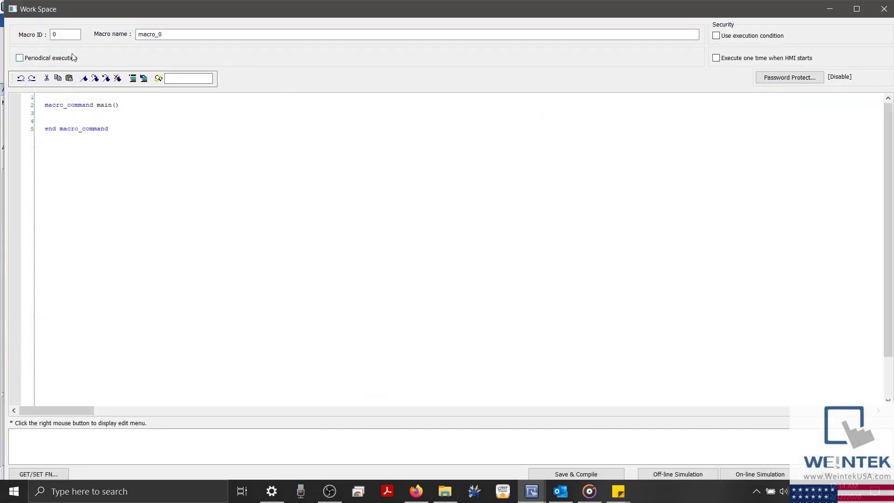
# Step: Enable periodical execution and declare int Date and char Prefix[12] = "eventlog/EL_"
pyautogui.click(20, 58)
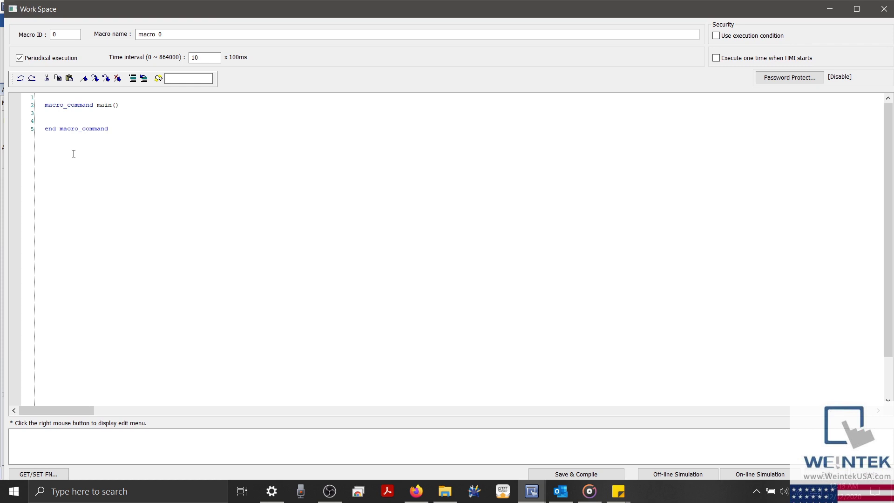
pyautogui.write('int Date')
pyautogui.press('Return')
pyautogui.write('ch')
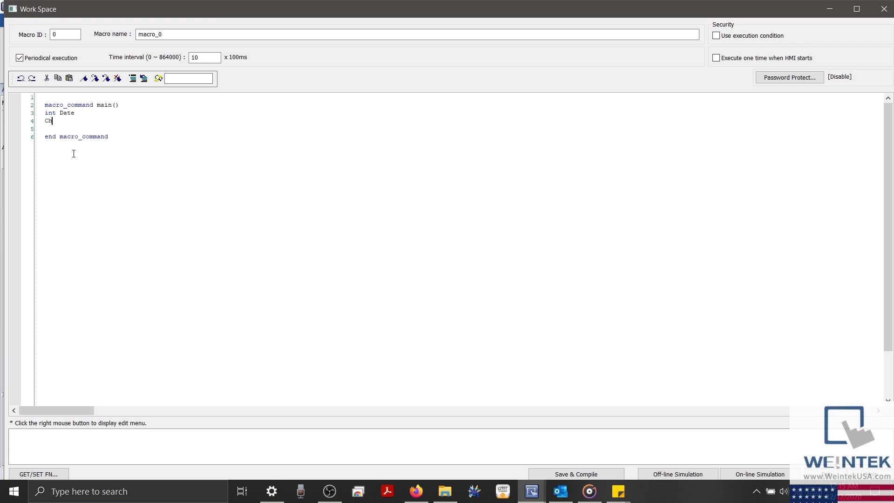
pyautogui.write('ar Prefix[12] = "eventlog/EL_')
pyautogui.press('Return')
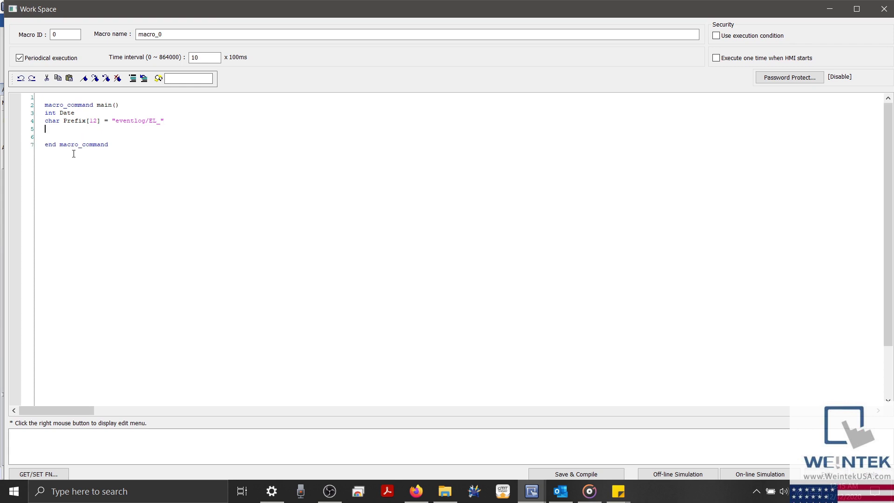
# Step: Declare char Name[8] and Container[24], then call DATE2DEC(0, Date)
pyautogui.write('char Name[8]')
pyautogui.press('Return')
pyautogui.write('char ')
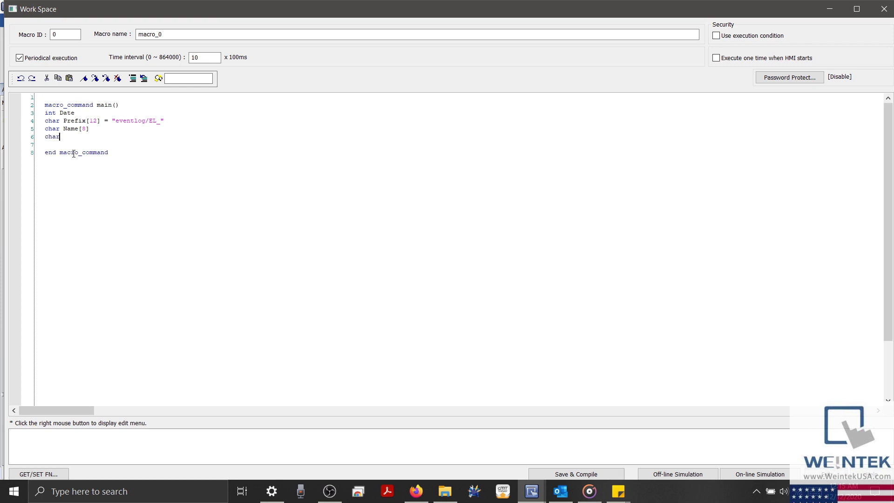
pyautogui.write('Container')
pyautogui.write('[21]')
pyautogui.press('BackSpace')
pyautogui.write('4')
pyautogui.press('BackSpace')
pyautogui.write('2')
pyautogui.press('BackSpace')
pyautogui.write('4')
pyautogui.press('Return')
pyautogui.press('Return')
pyautogui.write('D')
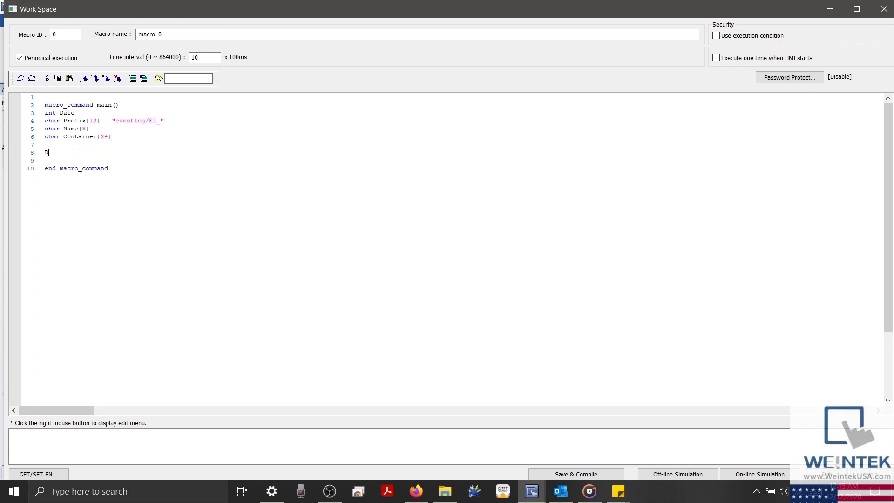
pyautogui.write('ATE2DEC(0, Date)')
pyautogui.press('Return')
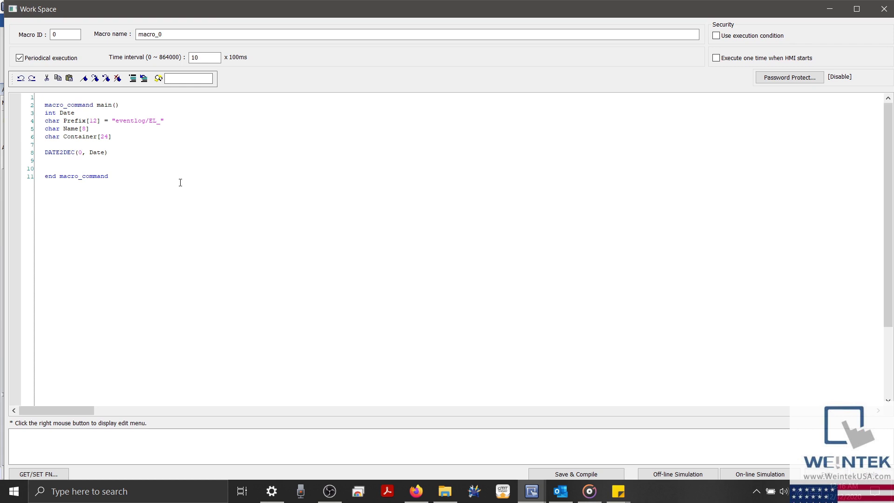
# Step: Convert Date into Name with DEC2ASCII and add StringCat(Prefix[0], Container[0])
pyautogui.write('DEC2ASCII(Date, Name[0], 28)')
pyautogui.press('Return')
pyautogui.press('Return')
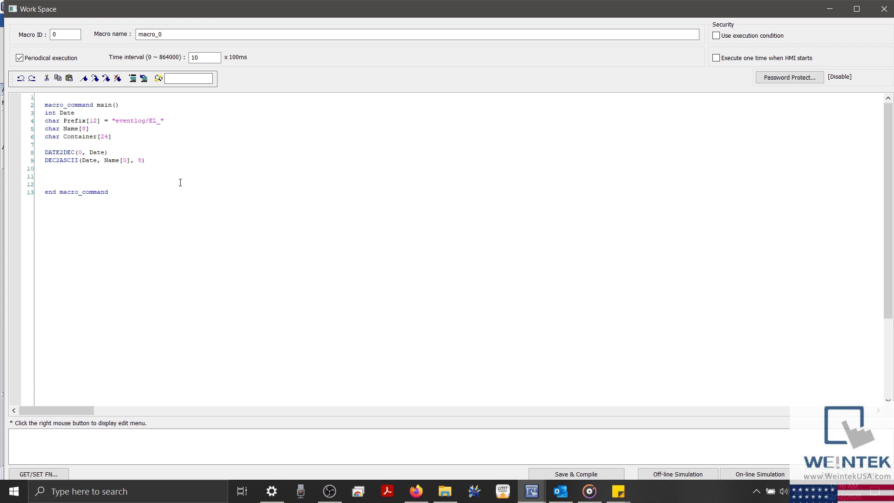
pyautogui.write('StringCat(Prefix[0], Container[0]')
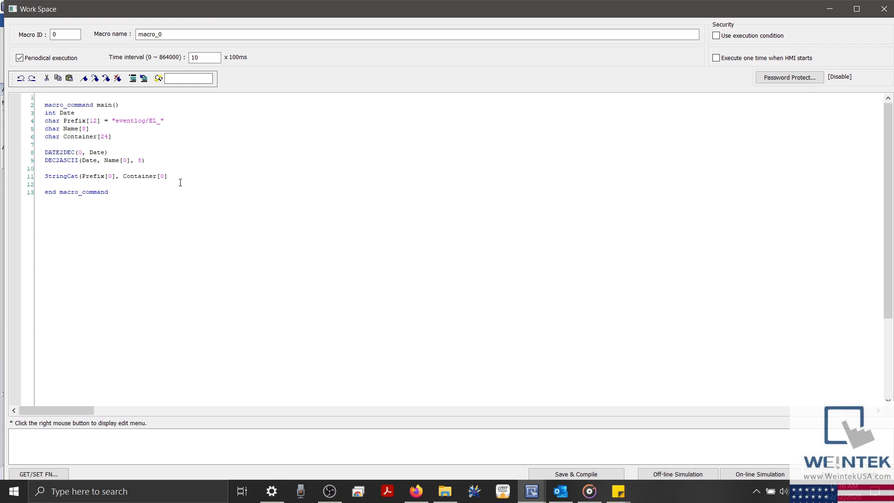
pyautogui.write(')')
# Step: Duplicate the StringCat line so it appends Name to Container
pyautogui.moveTo(180, 182); pyautogui.dragTo(45, 181)
pyautogui.hotkey('ctrl', 'c')
pyautogui.click(54, 184)
pyautogui.hotkey('ctrl', 'v')
pyautogui.doubleClick(72, 129)
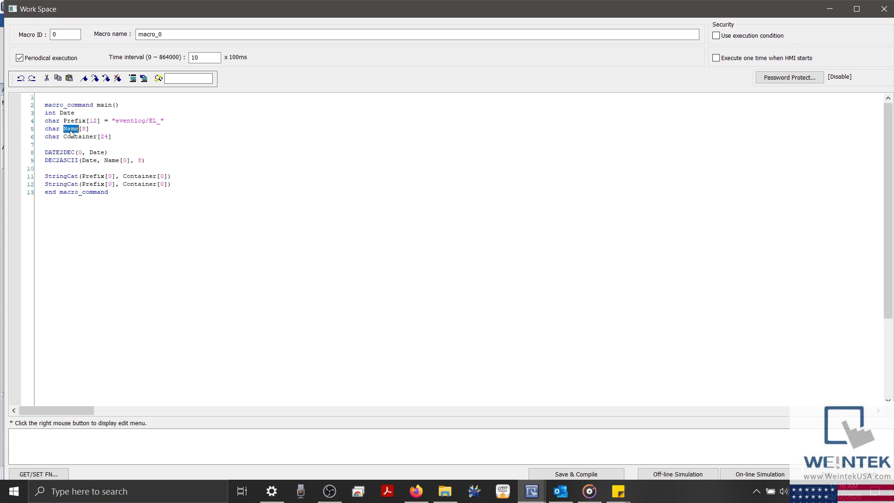
pyautogui.doubleClick(94, 185)
pyautogui.hotkey('ctrl', 'v')
pyautogui.press('Return')
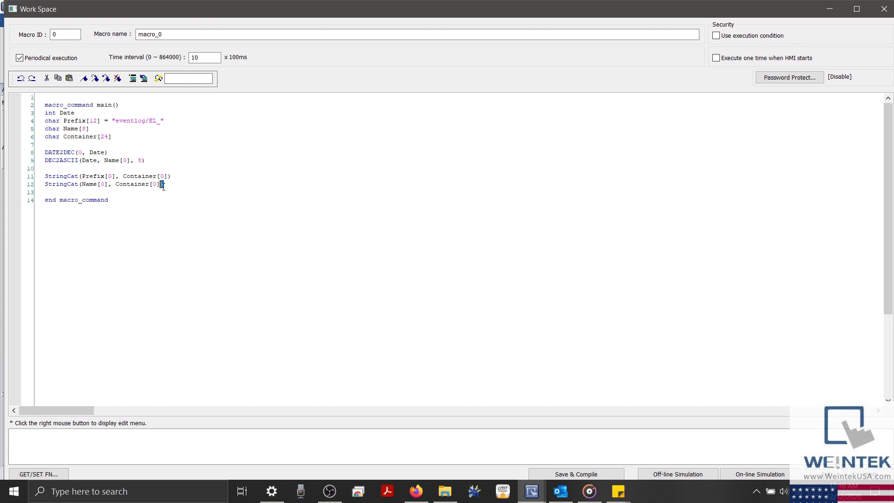
# Step: Add a third StringCat line appending ".csv" to Container
pyautogui.moveTo(164, 184); pyautogui.dragTo(43, 188)
pyautogui.hotkey('ctrl', 'v')
pyautogui.hotkey('ctrl', 'z')
pyautogui.doubleClick(62, 184)
pyautogui.click(66, 186)
pyautogui.moveTo(164, 185); pyautogui.dragTo(82, 193)
pyautogui.hotkey('ctrl', 'c')
pyautogui.click(58, 192)
pyautogui.hotkey('ctrl', 'v')
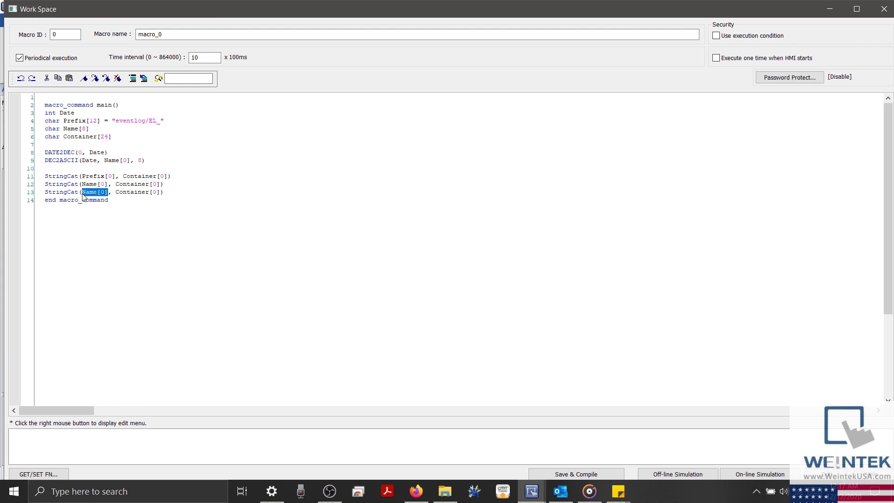
pyautogui.write('".csv"')
pyautogui.click(173, 192)
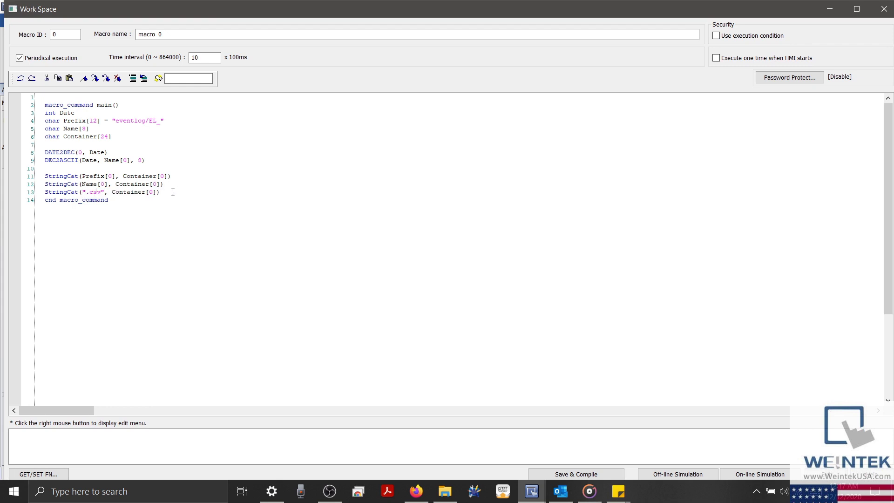
pyautogui.press('Return')
pyautogui.press('Return')
pyautogui.press('Return')
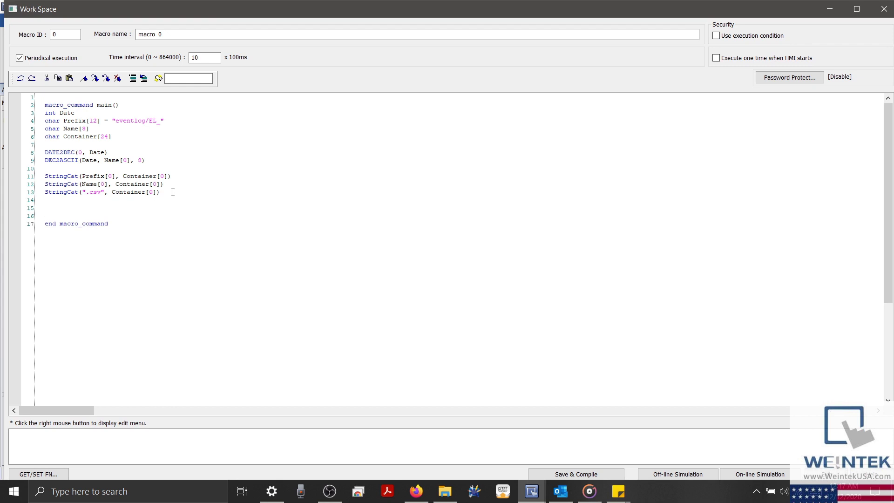
# Step: Write Container to LW-1 with SetData, rename the macro 'FTP String', and compile it
pyautogui.write('SetData(Container[0], "Local HMI", LW, 1, 24)')
pyautogui.click(184, 34)
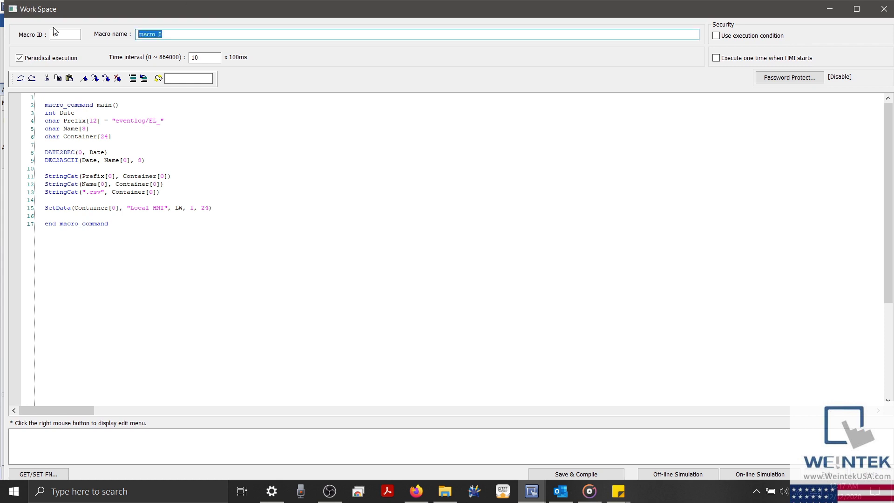
pyautogui.write('FTP String')
pyautogui.click(539, 473)
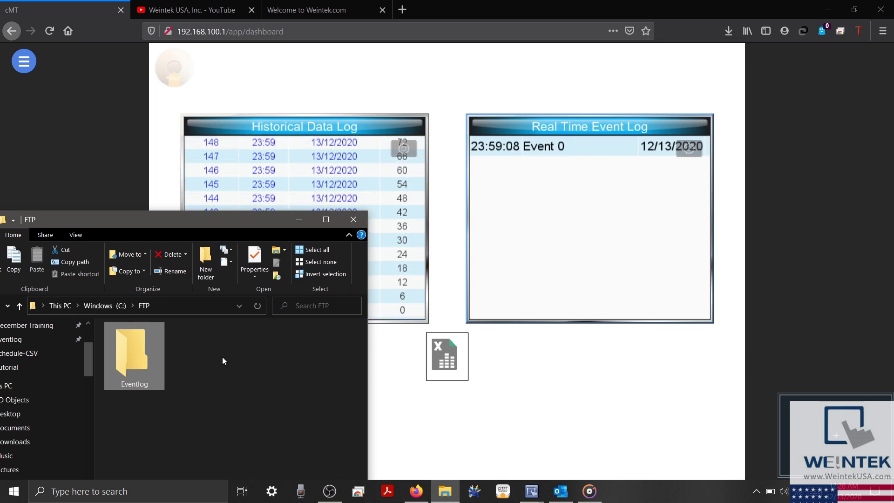
# Step: Open the Eventlog folder under C:\FTP and the uploaded EL_20201213 file
pyautogui.doubleClick(156, 344)
pyautogui.doubleClick(154, 345)
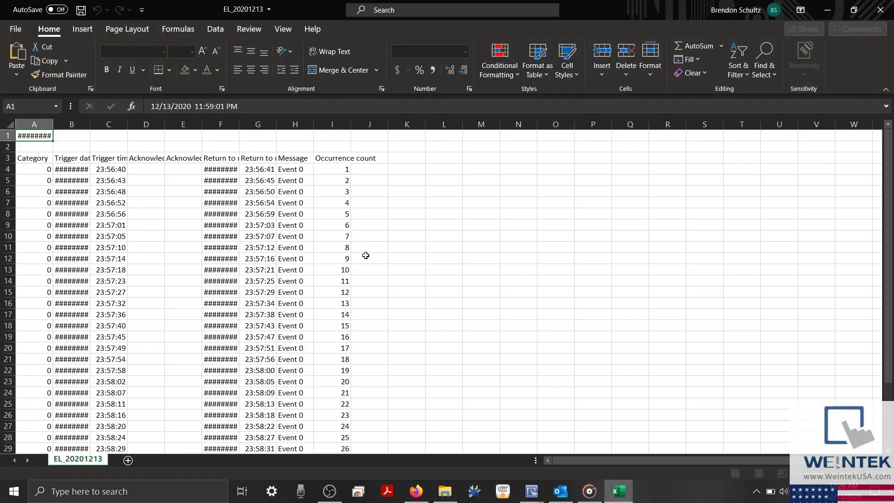
# Step: Leave the EL_20201213 event log in Excel and bring Firefox to the front
pyautogui.moveTo(417, 492)
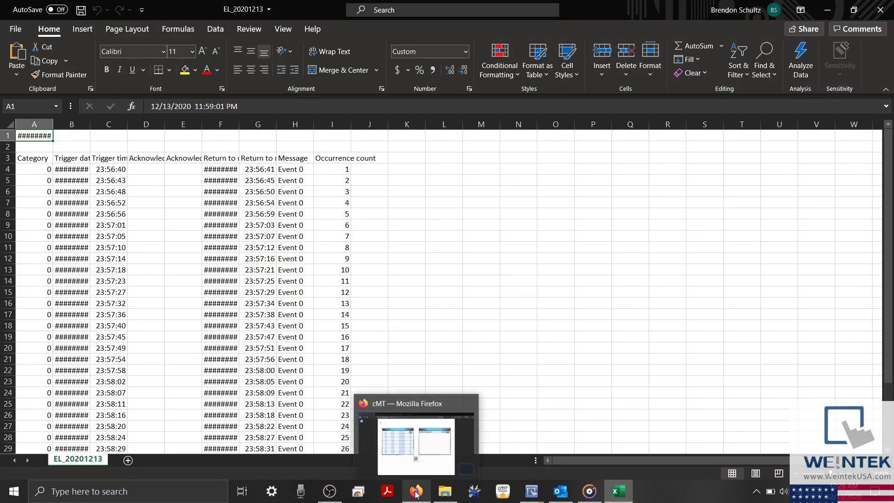
pyautogui.click(410, 451)
# Step: Switch Firefox from the Weintek YouTube tab to the Weintek.com Download page listing cMT Viewer and EasyConverter
pyautogui.click(205, 9)
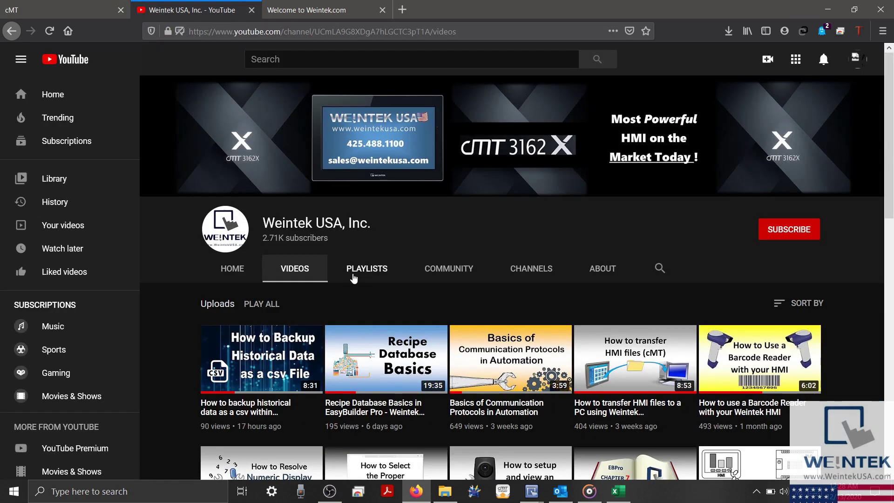
pyautogui.click(302, 14)
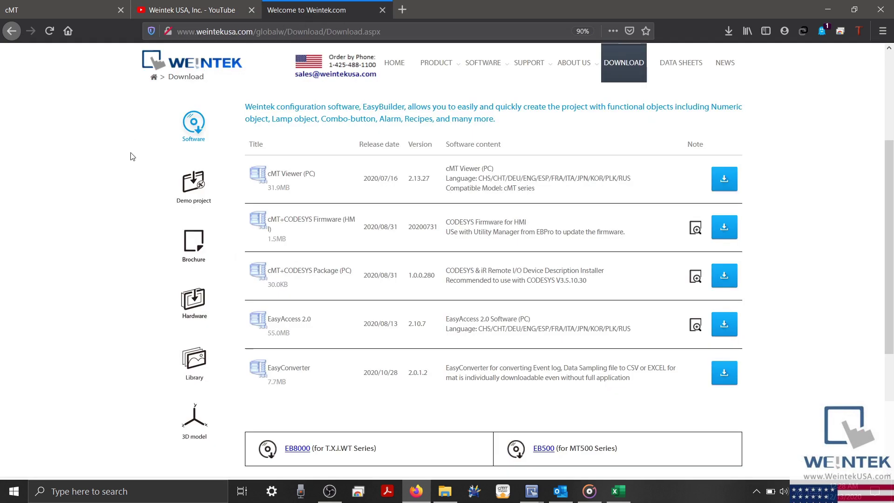